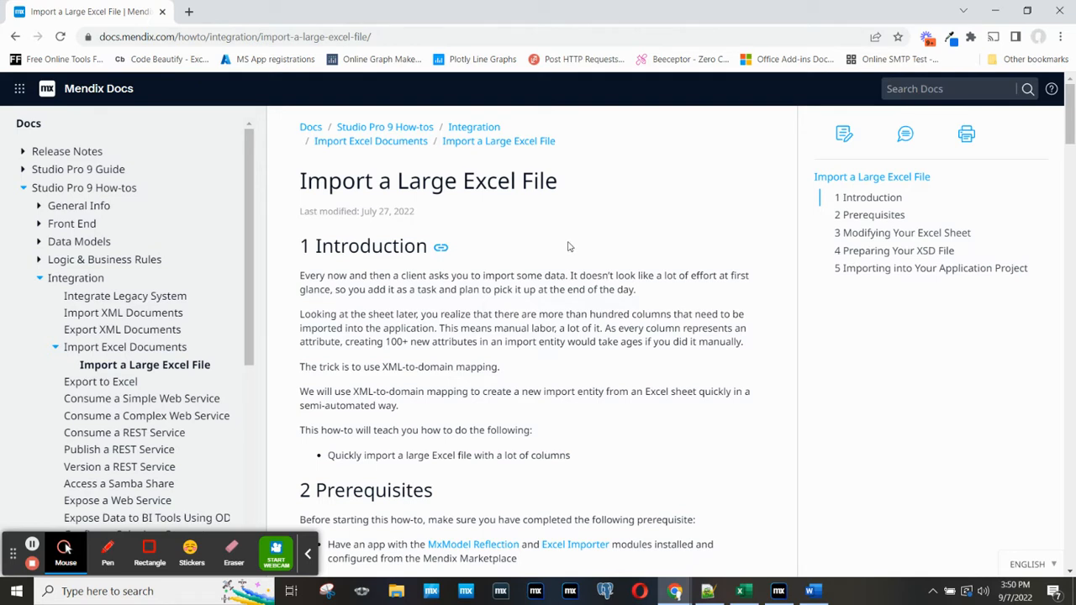
Switch to the Mendix Project Data workbook in Excel and copy the header row of the Fab Parts sheet
{"action": "key", "text": "alt+Tab"}
{"action": "key", "text": "alt+Tab"}
{"action": "key", "text": "alt+Tab"}
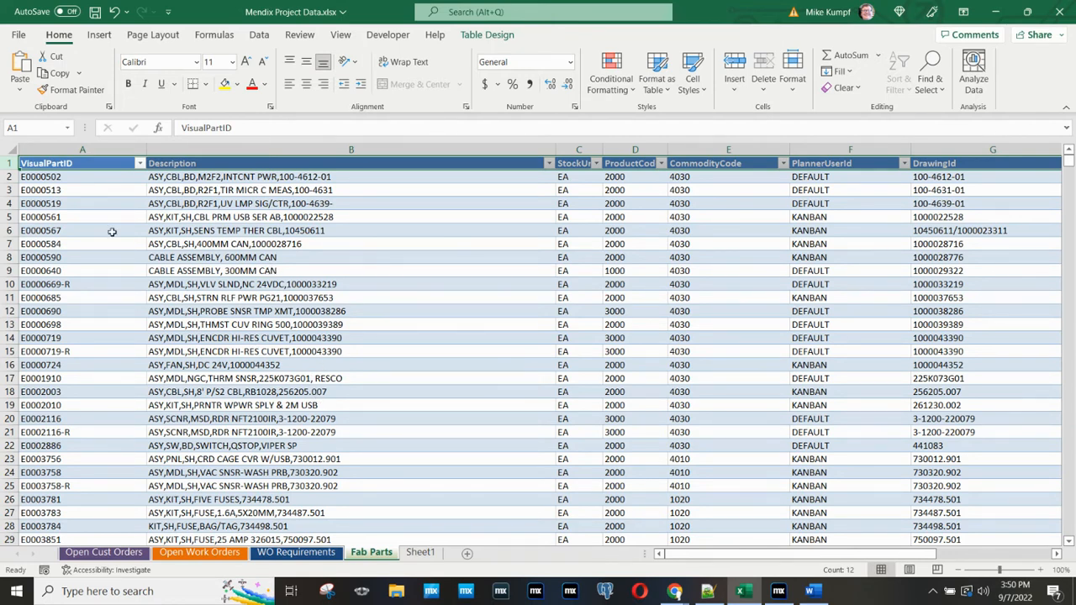
{"action": "right_click", "coordinate": [7, 165]}
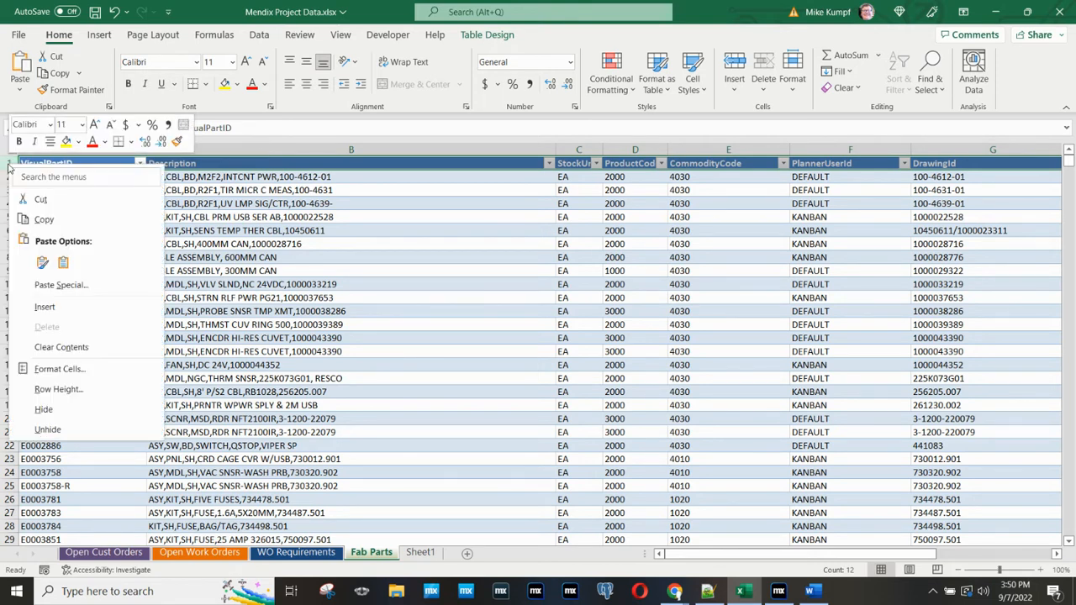
{"action": "left_click", "coordinate": [44, 220]}
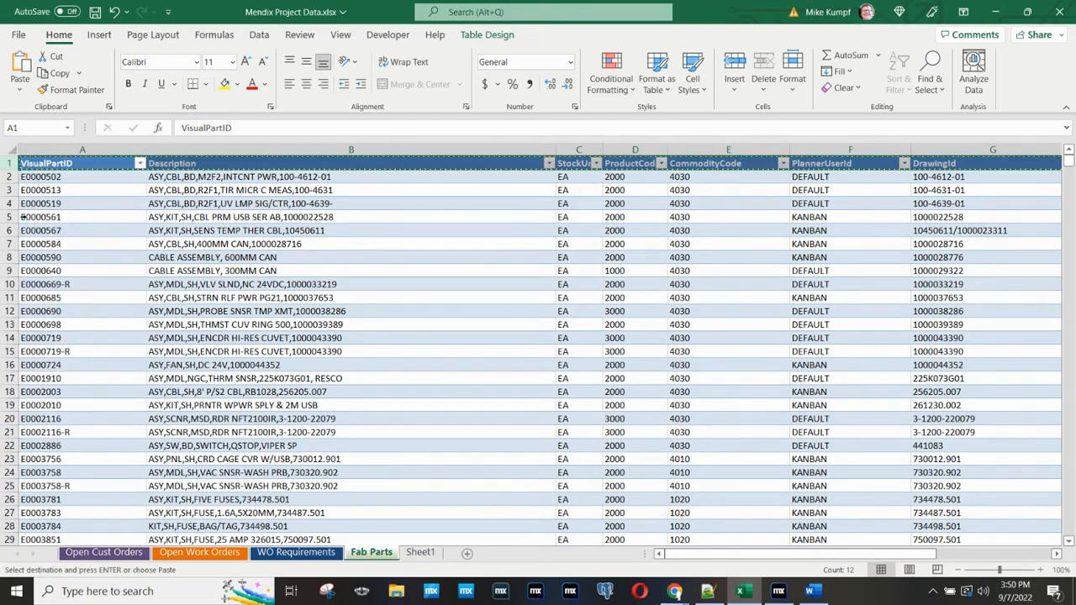
Paste the copied headers transposed into Sheet1, starting at cell B1
{"action": "left_click", "coordinate": [423, 555]}
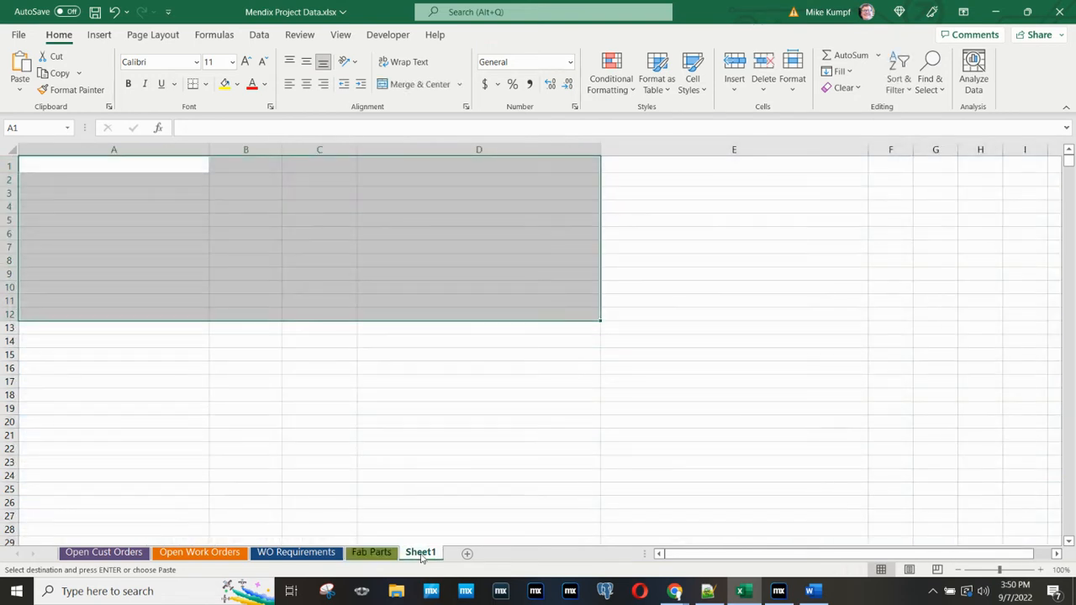
{"action": "left_click", "coordinate": [228, 168]}
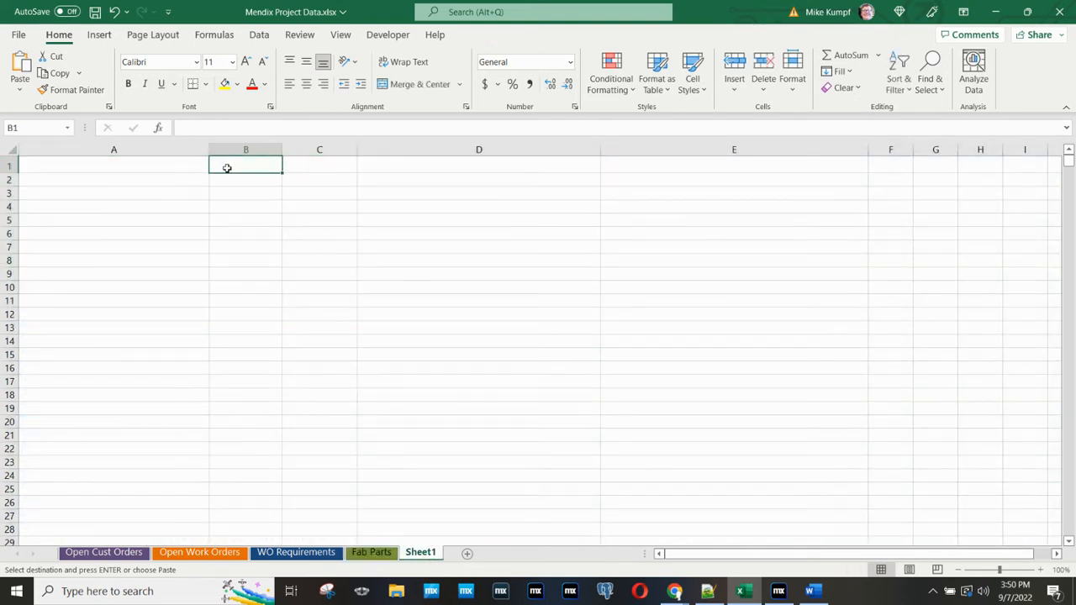
{"action": "right_click", "coordinate": [227, 168]}
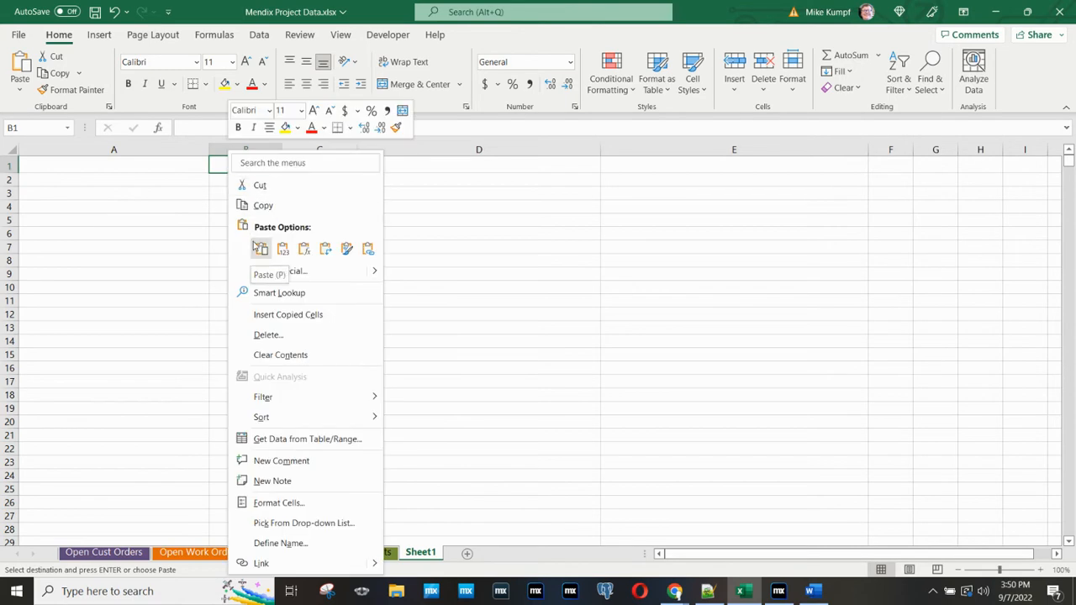
{"action": "left_click", "coordinate": [324, 250]}
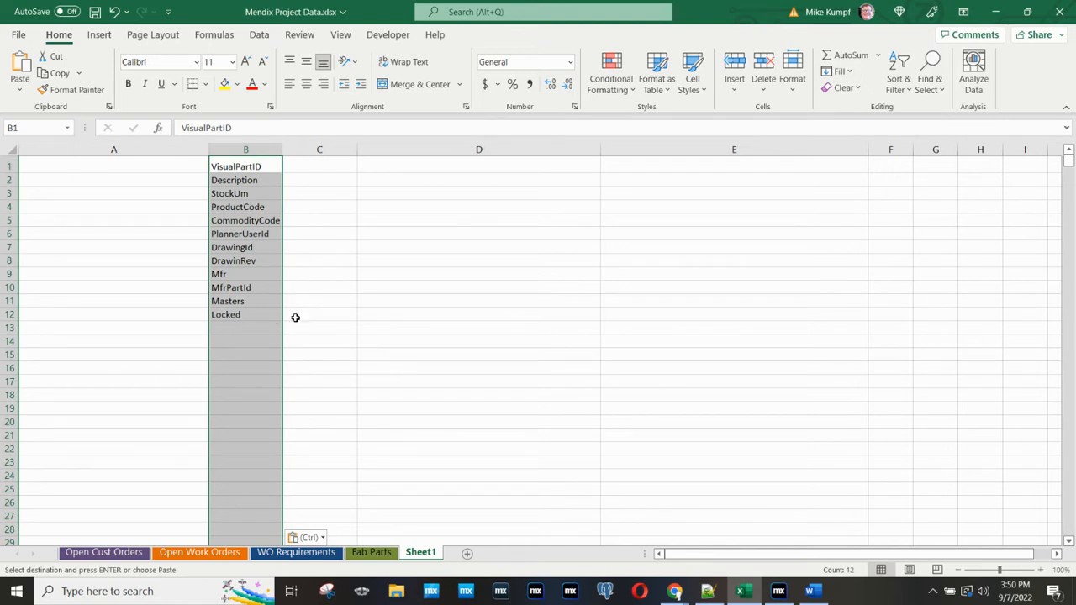
{"action": "left_click", "coordinate": [295, 317]}
Copy the string <xs:element type="xs:string" name=" from the Mendix guide in Chrome and paste it into cell A1 of Sheet1 in Excel
{"action": "key", "text": "alt+Tab"}
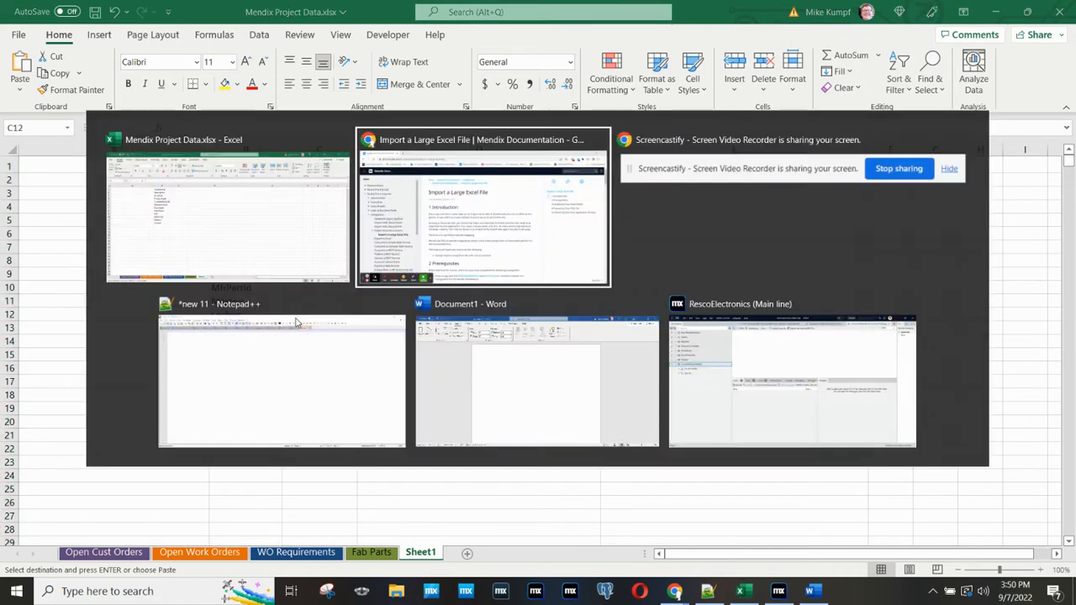
{"action": "scroll", "coordinate": [362, 269], "scroll_direction": "down", "scroll_amount": 5}
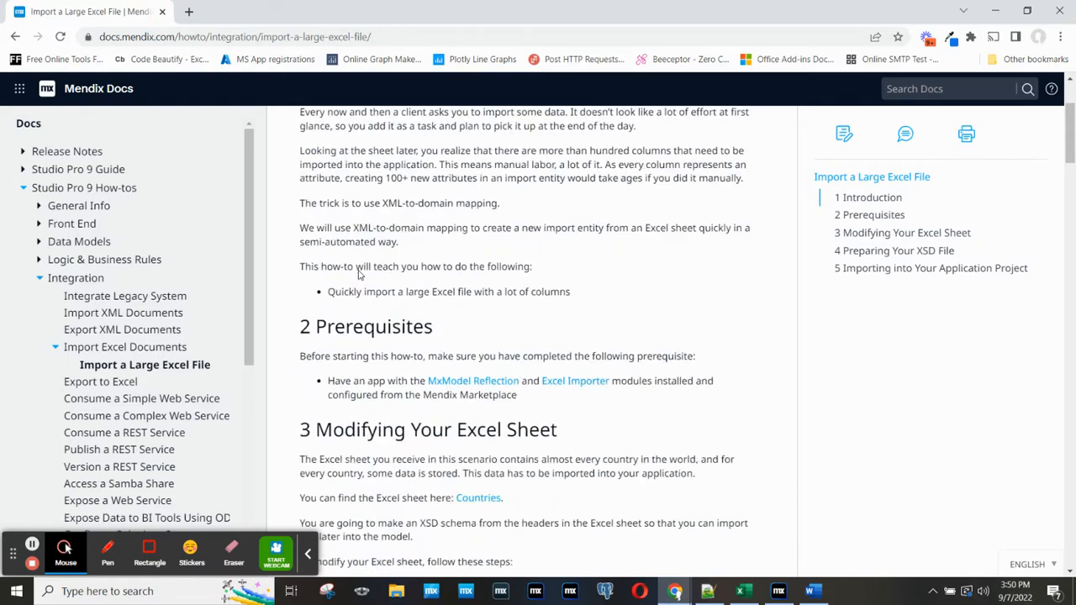
{"action": "scroll", "coordinate": [361, 269], "scroll_direction": "down", "scroll_amount": 3}
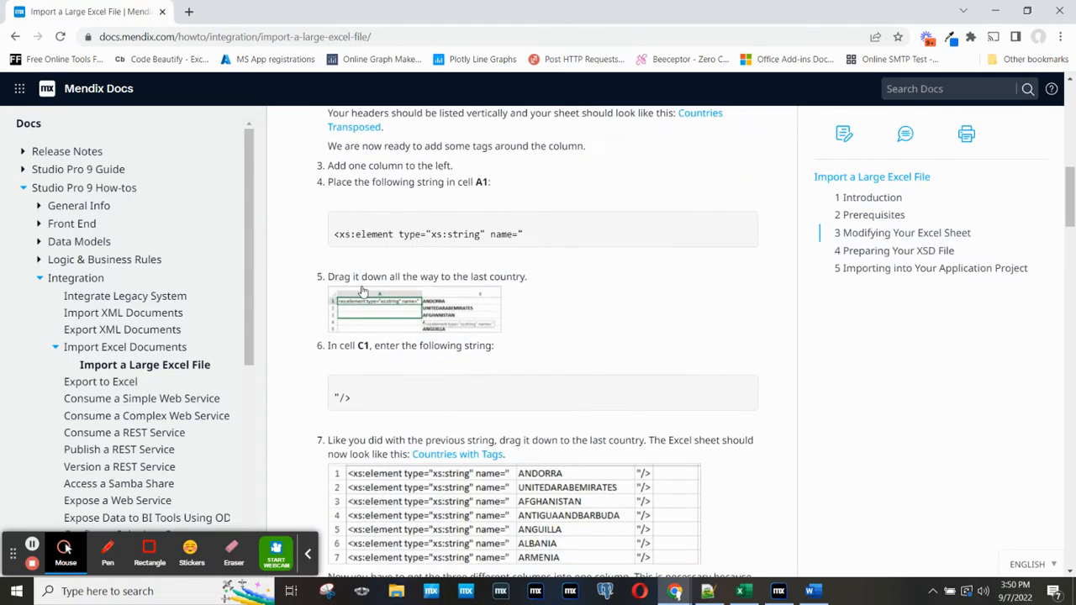
{"action": "left_click", "coordinate": [384, 223]}
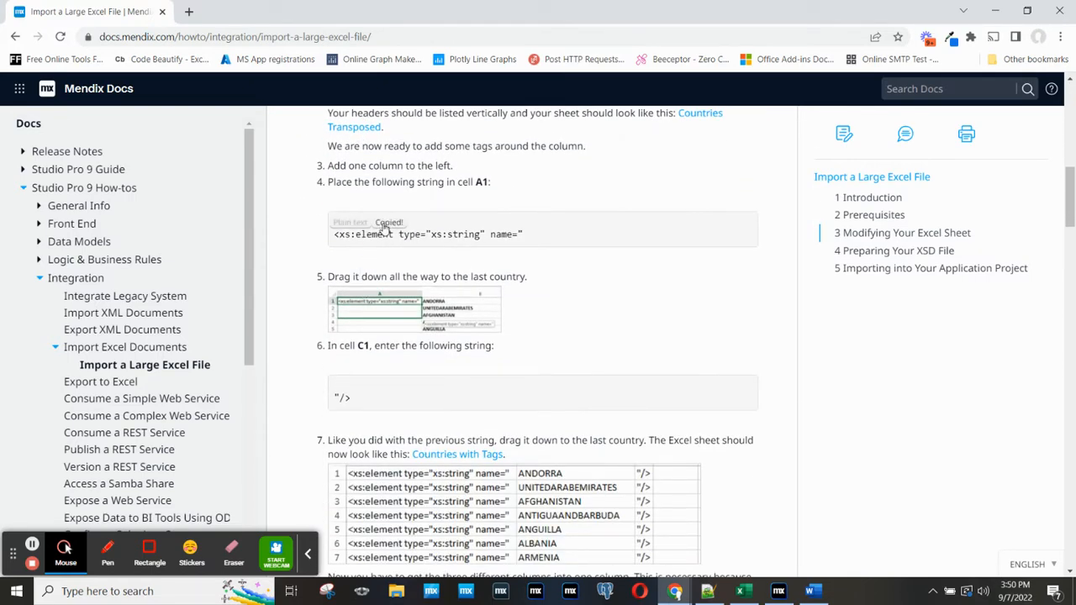
{"action": "key", "text": "alt+Tab"}
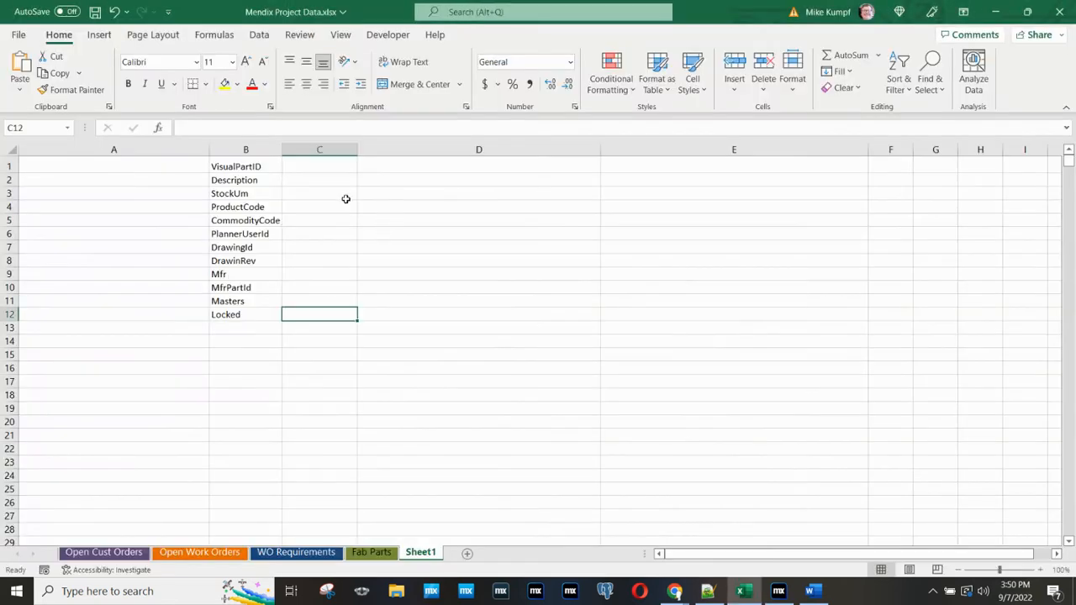
{"action": "left_click", "coordinate": [181, 168]}
{"action": "key", "text": "ctrl+v"}
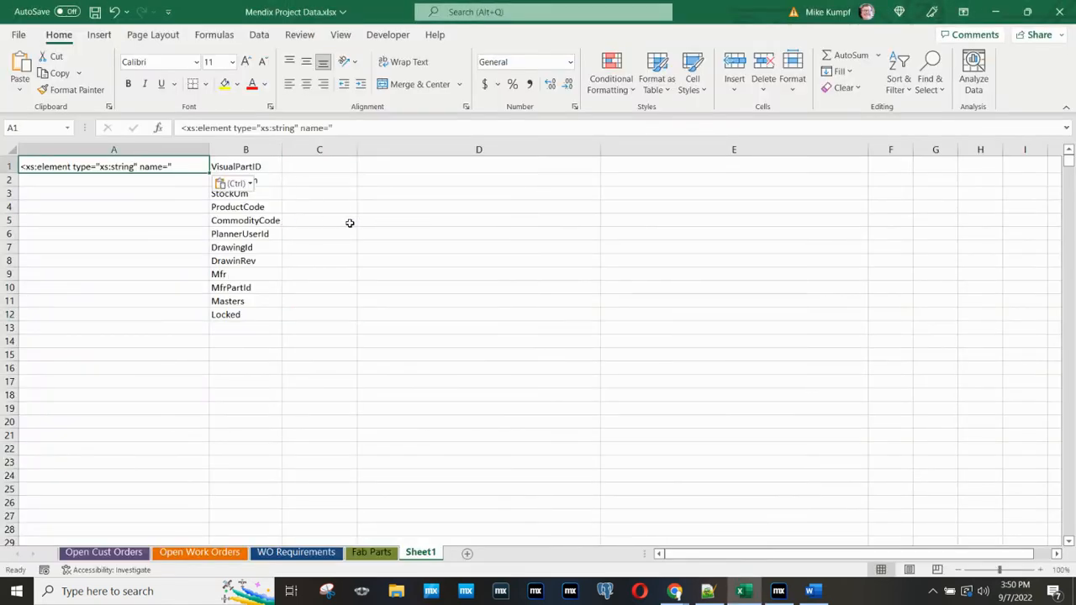
{"action": "left_click", "coordinate": [350, 223]}
Copy the opening tag string from A1 into cells A2 to A12
{"action": "left_click", "coordinate": [144, 168]}
{"action": "key", "text": "ctrl+c"}
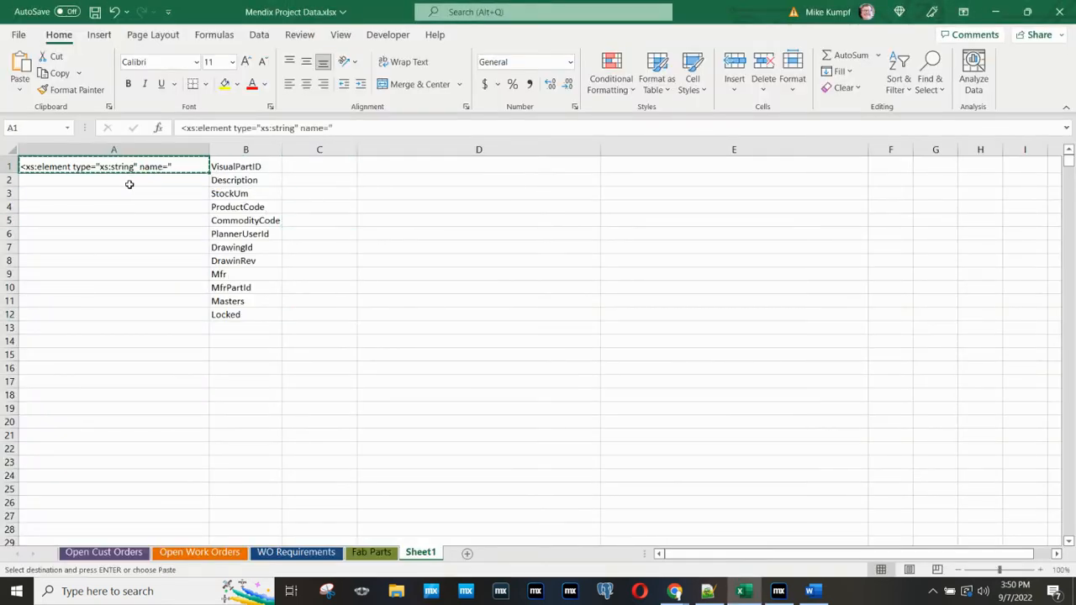
{"action": "left_click_drag", "start_coordinate": [130, 182], "coordinate": [150, 309]}
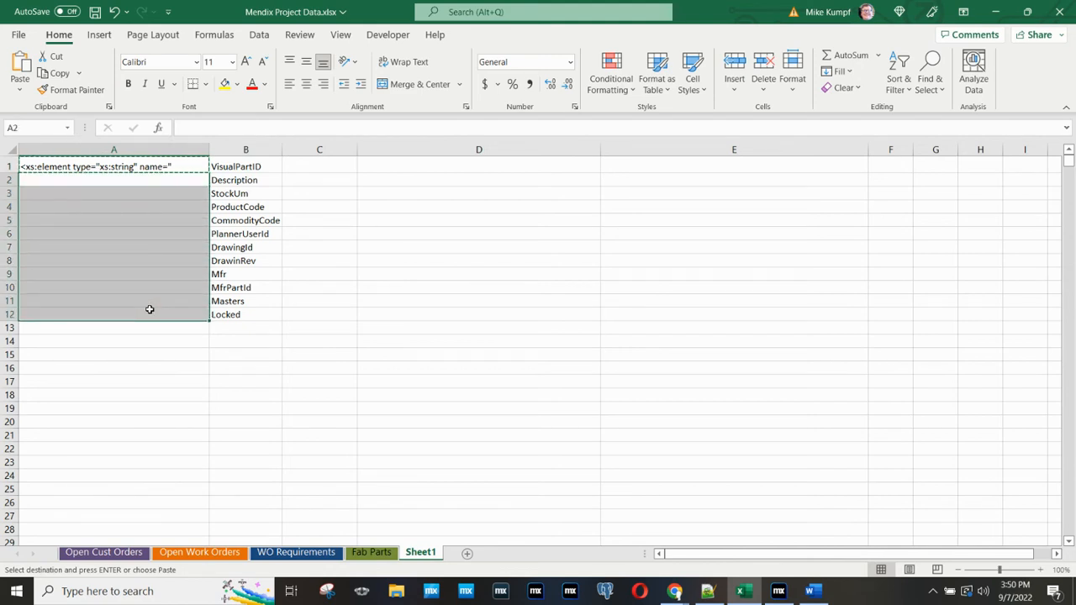
{"action": "key", "text": "ctrl+v"}
{"action": "left_click", "coordinate": [326, 304]}
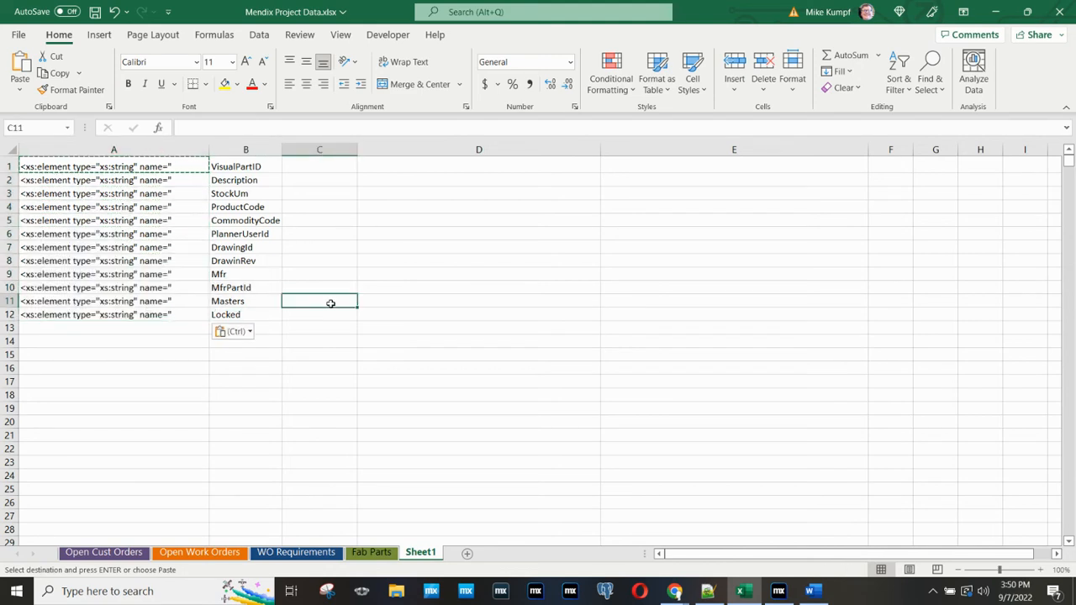
Copy the closing tag string for cell C1 from the Mendix guide in Chrome and paste it into C1 of Sheet1 in Excel
{"action": "key", "text": "alt+Tab"}
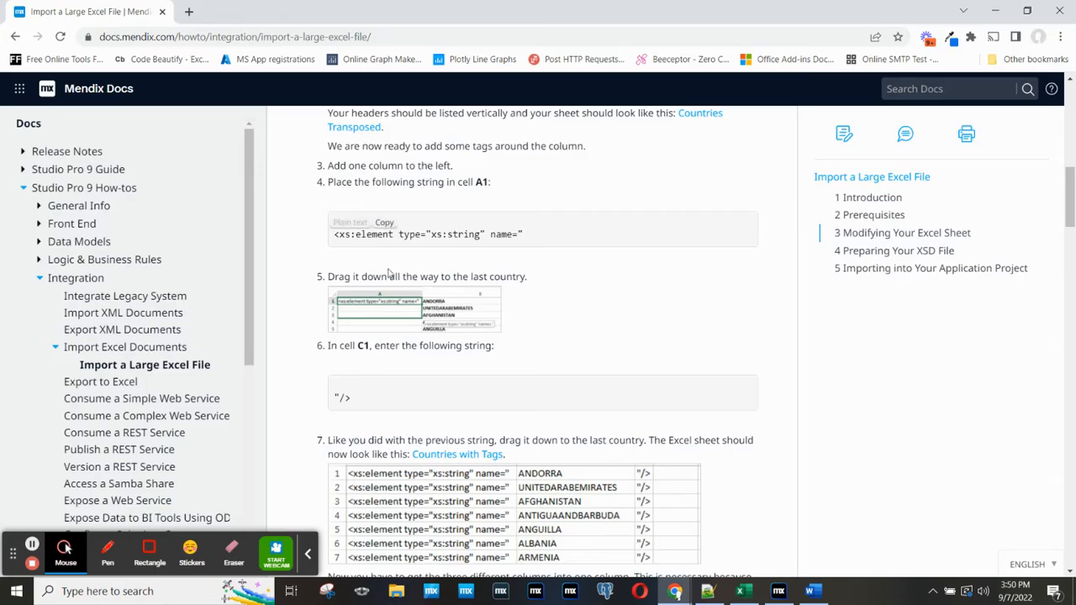
{"action": "scroll", "coordinate": [384, 276], "scroll_direction": "down", "scroll_amount": 5}
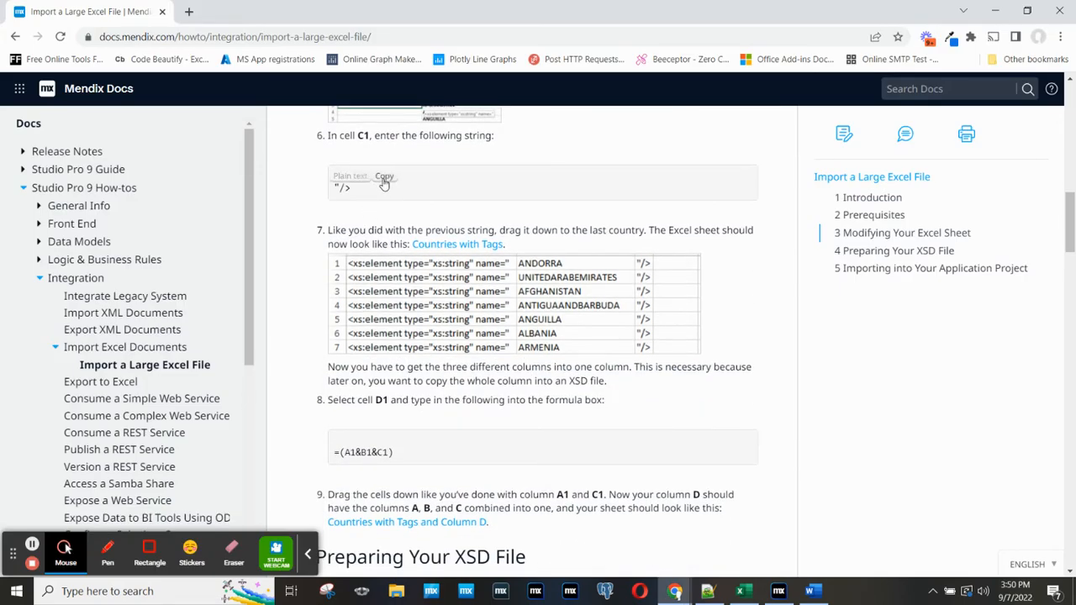
{"action": "left_click", "coordinate": [385, 176]}
{"action": "key", "text": "alt+Tab"}
{"action": "left_click", "coordinate": [311, 207]}
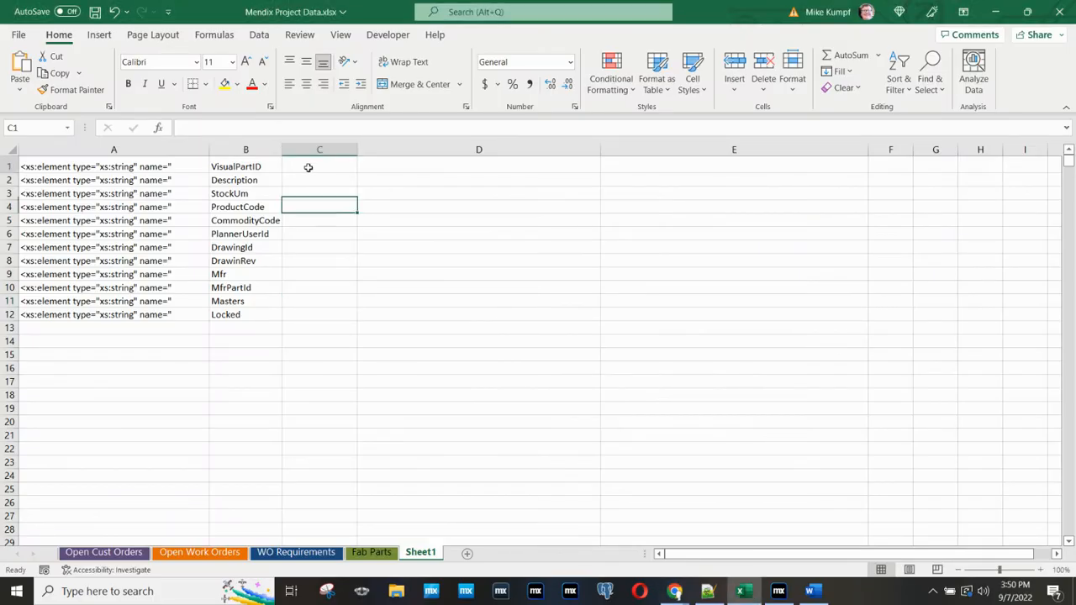
{"action": "left_click", "coordinate": [308, 167]}
{"action": "key", "text": "ctrl+v"}
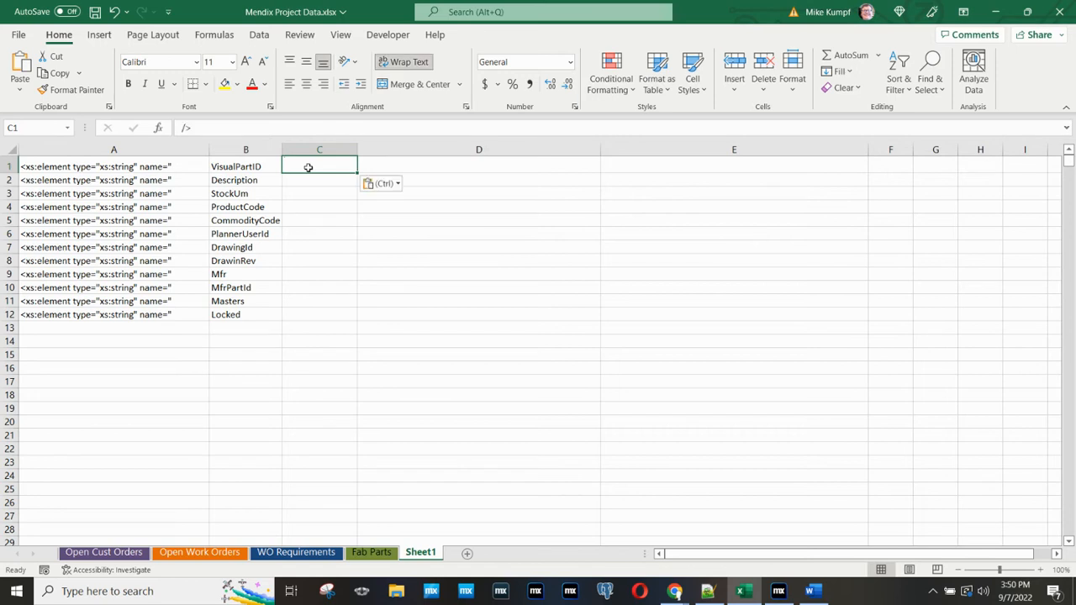
Add the leading quotation mark to C1 so it reads "/> and turn off text wrapping for the cell
{"action": "left_click", "coordinate": [215, 128]}
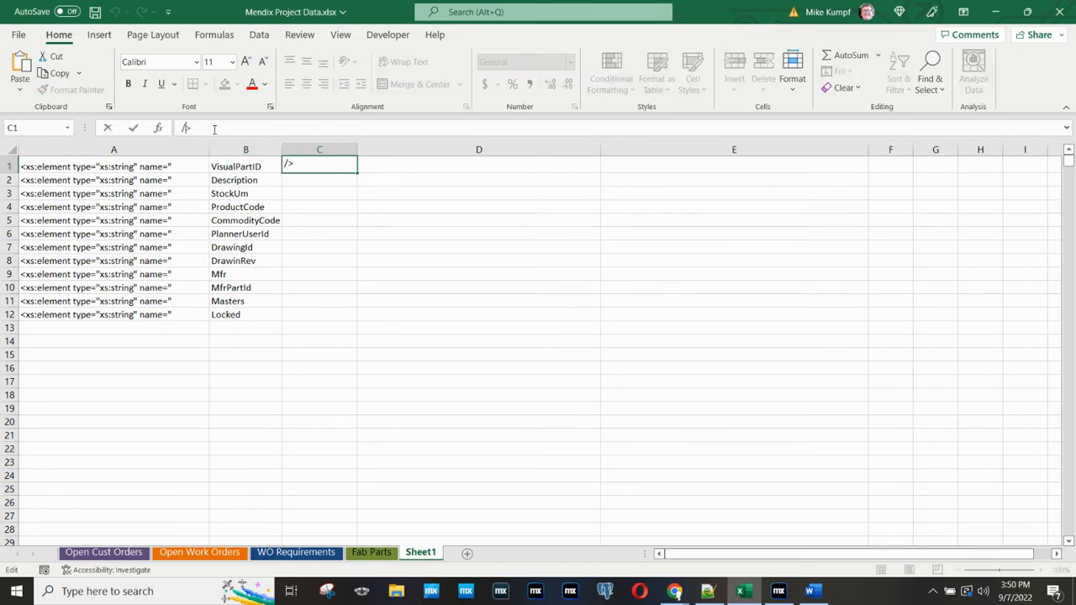
{"action": "type", "text": "\""}
{"action": "left_click", "coordinate": [411, 177]}
{"action": "left_click", "coordinate": [317, 164]}
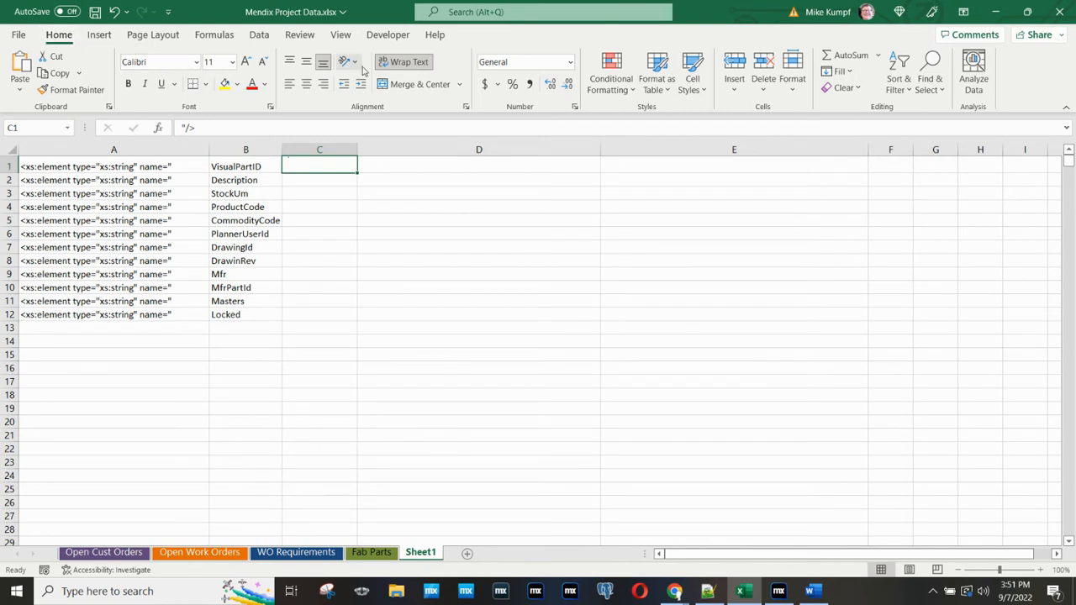
{"action": "left_click", "coordinate": [404, 62]}
{"action": "left_click", "coordinate": [413, 193]}
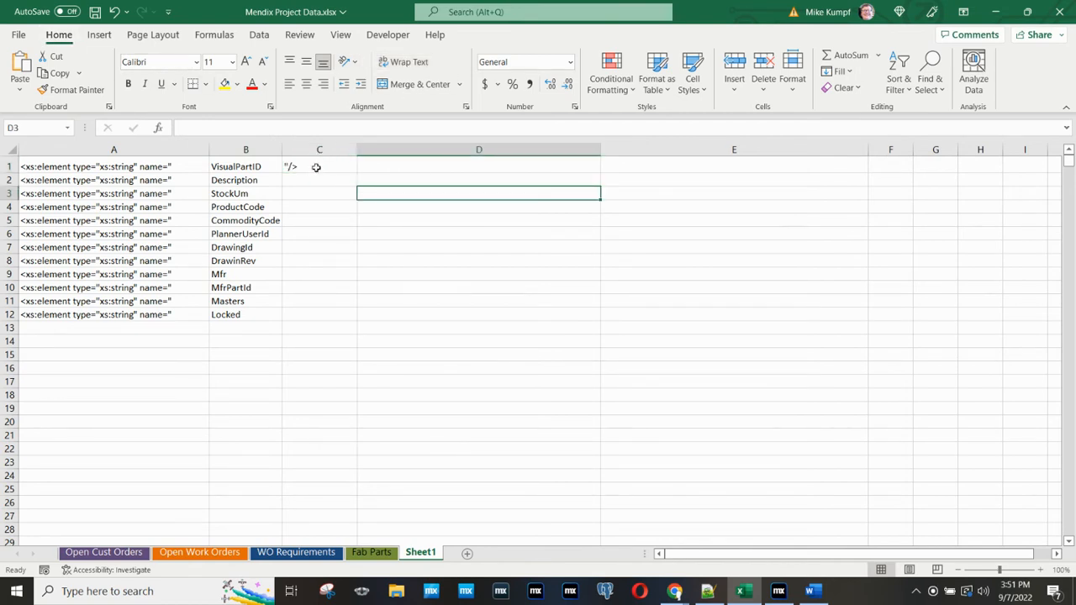
Copy the closing tag string from C1 into cells C2 to C12
{"action": "left_click", "coordinate": [316, 167]}
{"action": "key", "text": "ctrl+c"}
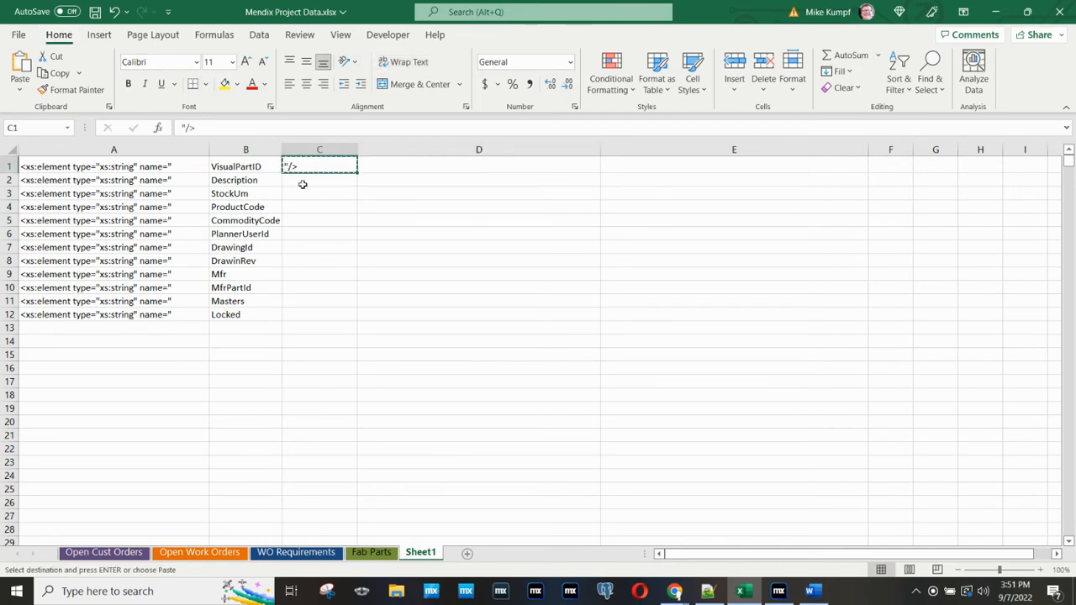
{"action": "left_click_drag", "start_coordinate": [298, 180], "coordinate": [322, 315]}
{"action": "key", "text": "ctrl+v"}
{"action": "left_click", "coordinate": [455, 333]}
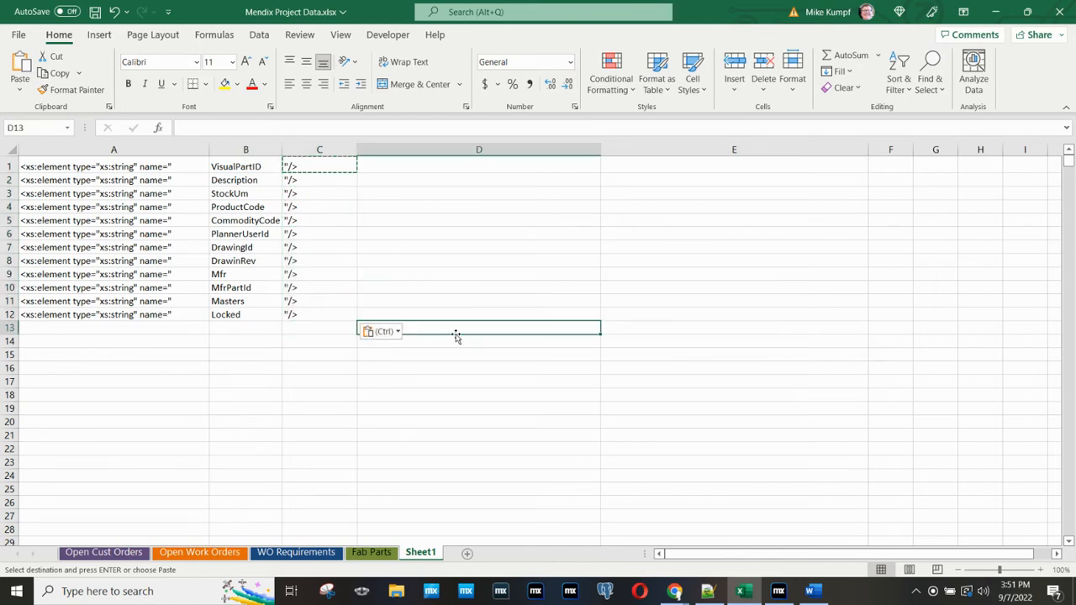
Copy the formula =(A1&B1&C1) from the Mendix guide in Chrome and paste it into cell D1 of Sheet1 in Excel
{"action": "key", "text": "alt+Tab"}
{"action": "scroll", "coordinate": [388, 233], "scroll_direction": "down", "scroll_amount": 3}
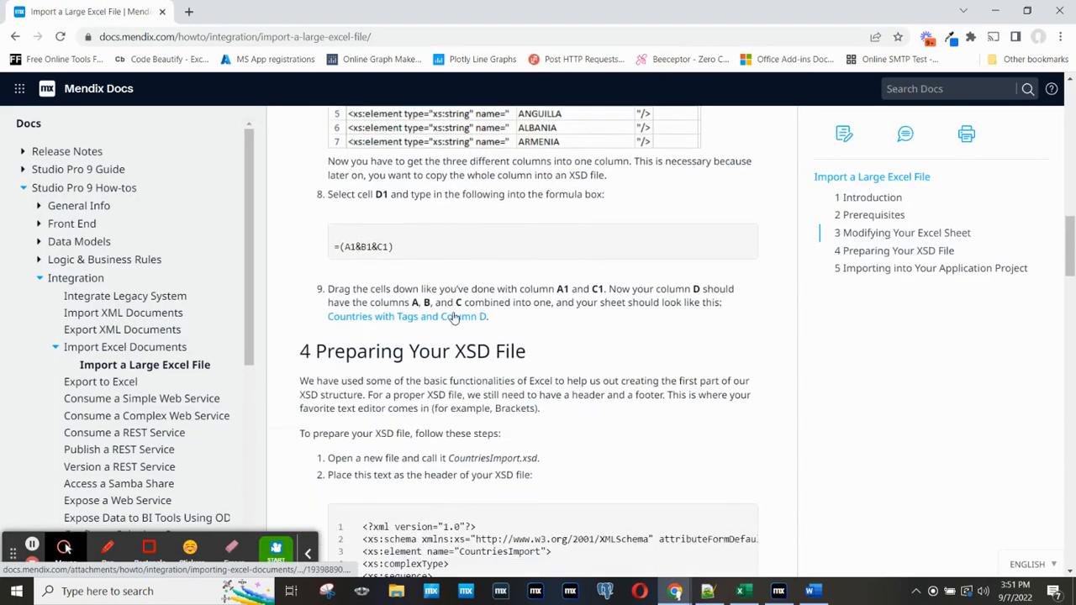
{"action": "left_click", "coordinate": [385, 231]}
{"action": "key", "text": "alt+Tab"}
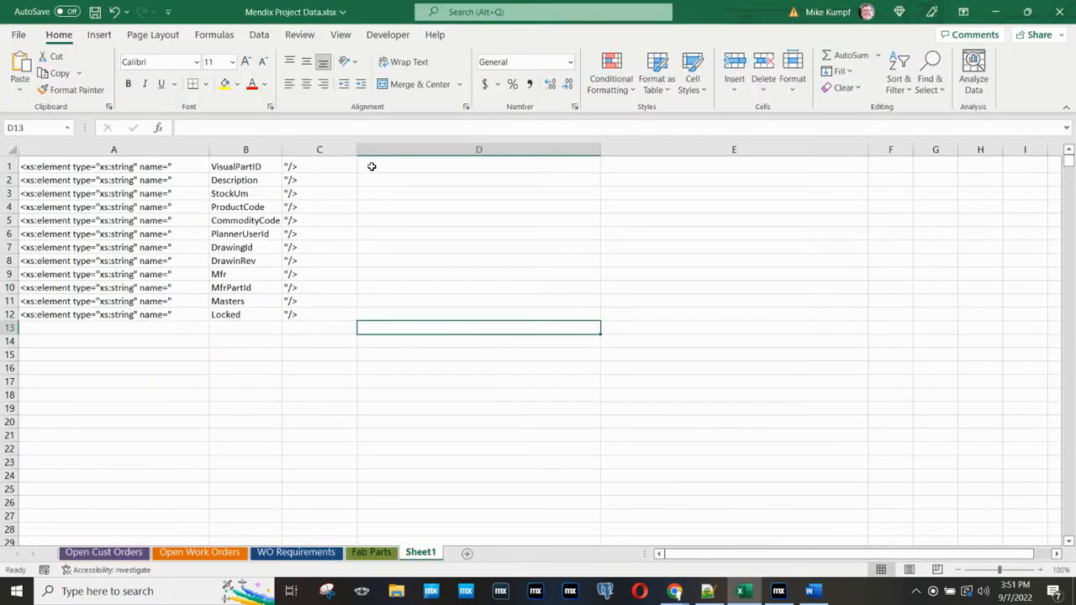
{"action": "left_click", "coordinate": [372, 166]}
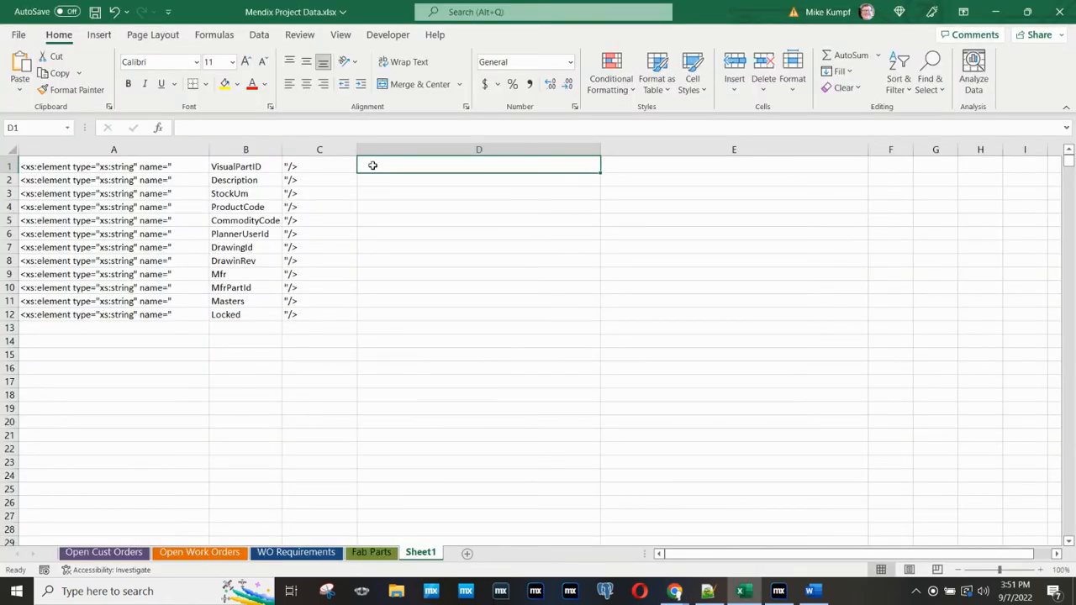
{"action": "key", "text": "ctrl+v"}
{"action": "left_click", "coordinate": [435, 219]}
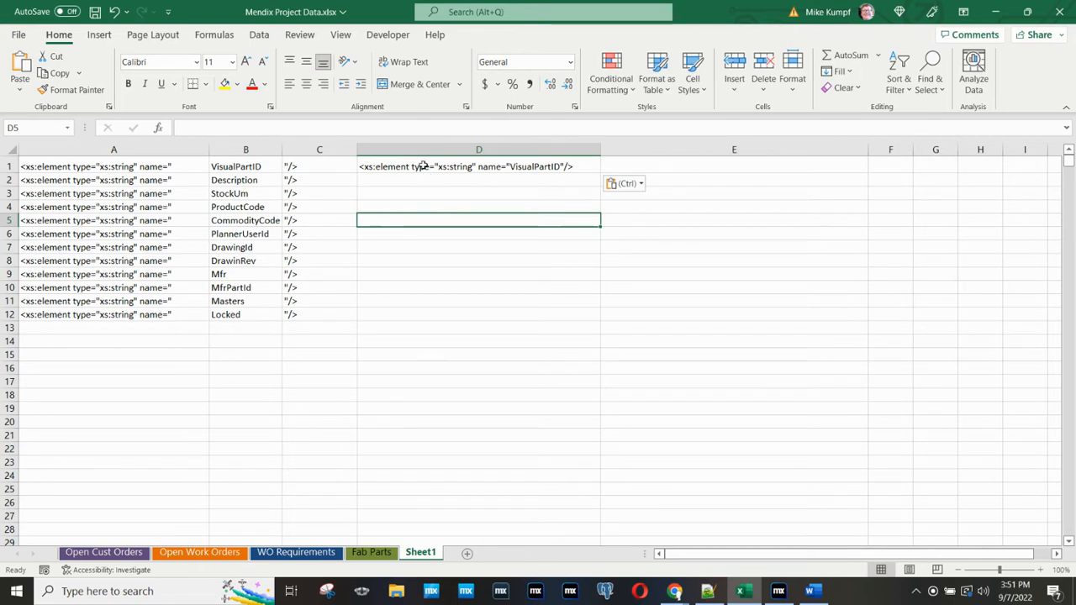
Copy the concatenation formula from D1 into cells D2 to D12
{"action": "left_click", "coordinate": [423, 165]}
{"action": "key", "text": "ctrl+c"}
{"action": "left_click_drag", "start_coordinate": [412, 180], "coordinate": [416, 309]}
{"action": "key", "text": "ctrl+v"}
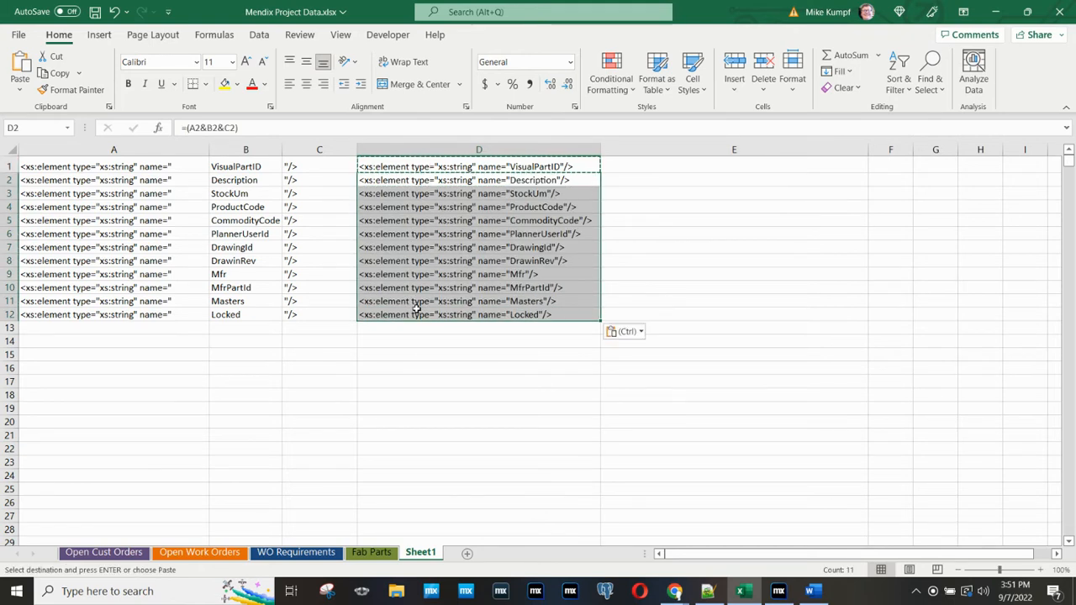
{"action": "left_click", "coordinate": [429, 361]}
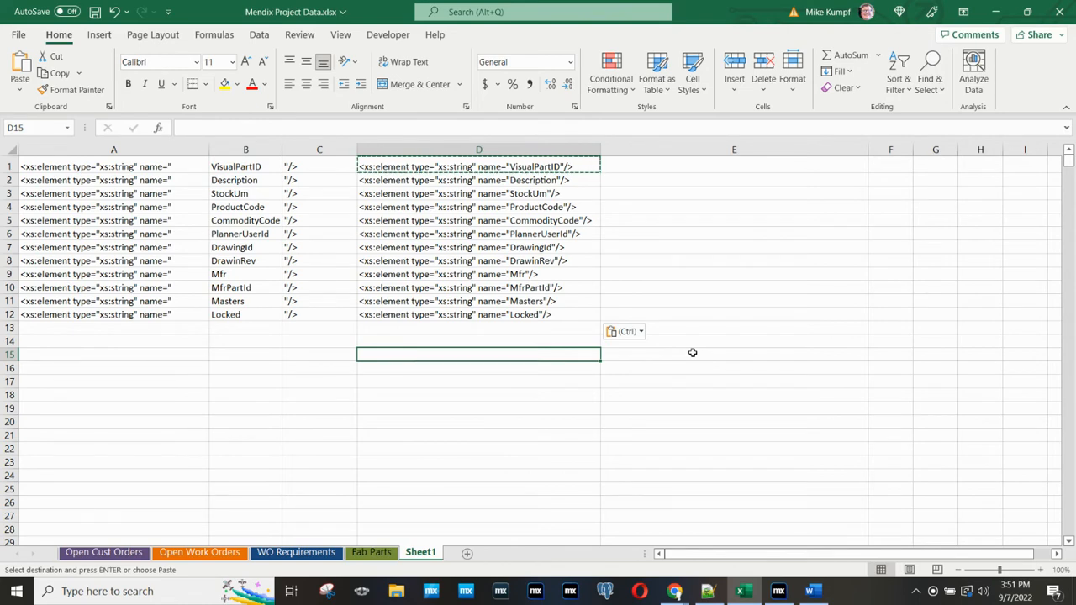
Copy the XSD header code from the Mendix guide in Chrome and paste it at line 1 of the new 11 file in Notepad++
{"action": "key", "text": "alt+Tab"}
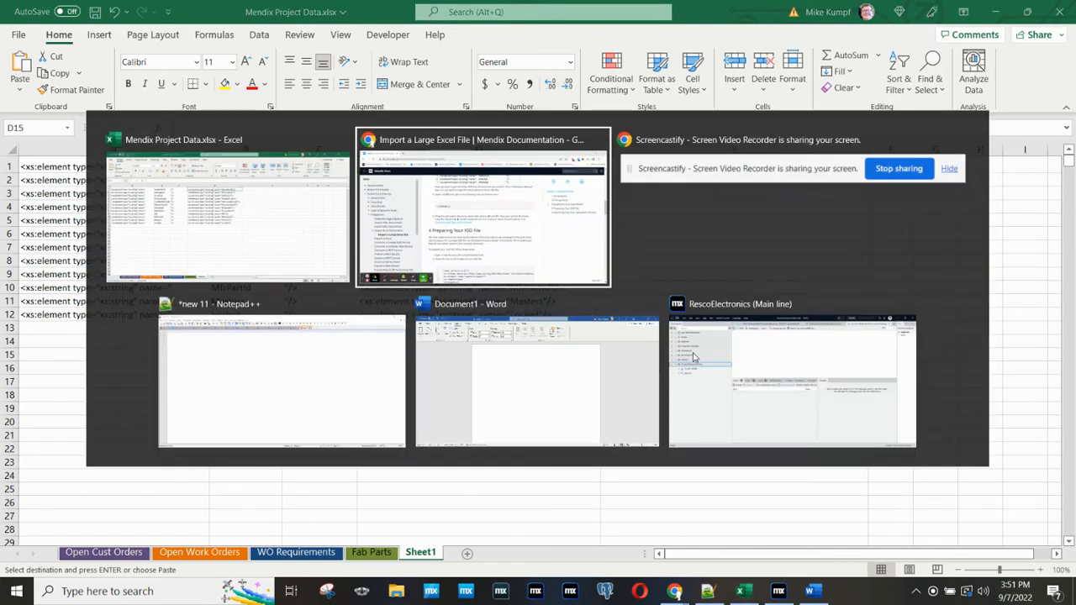
{"action": "key", "text": "Tab"}
{"action": "key", "text": "Tab"}
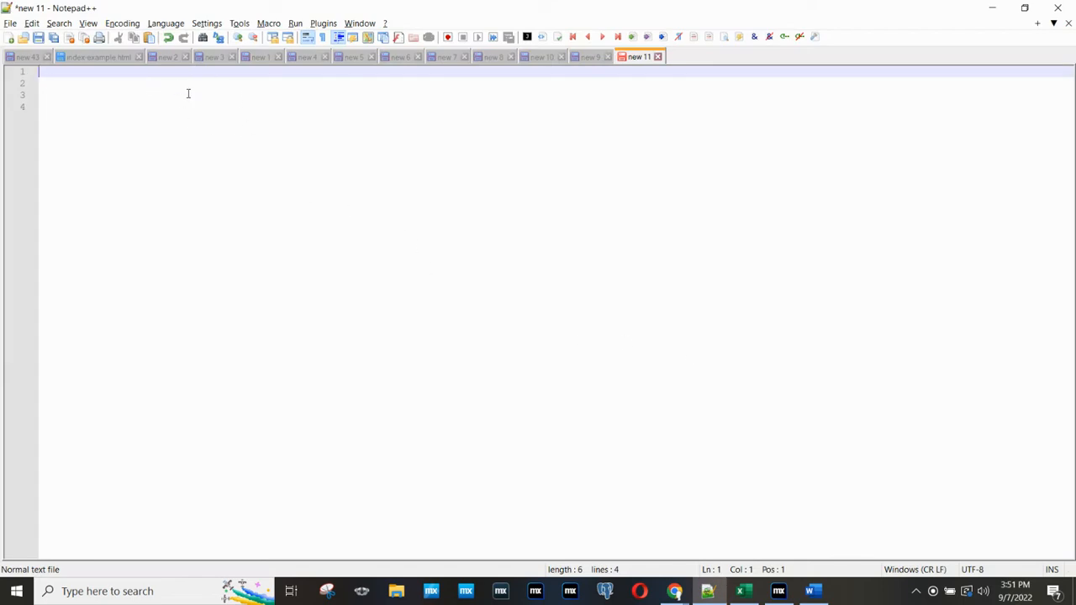
{"action": "key", "text": "alt+Tab"}
{"action": "key", "text": "Tab"}
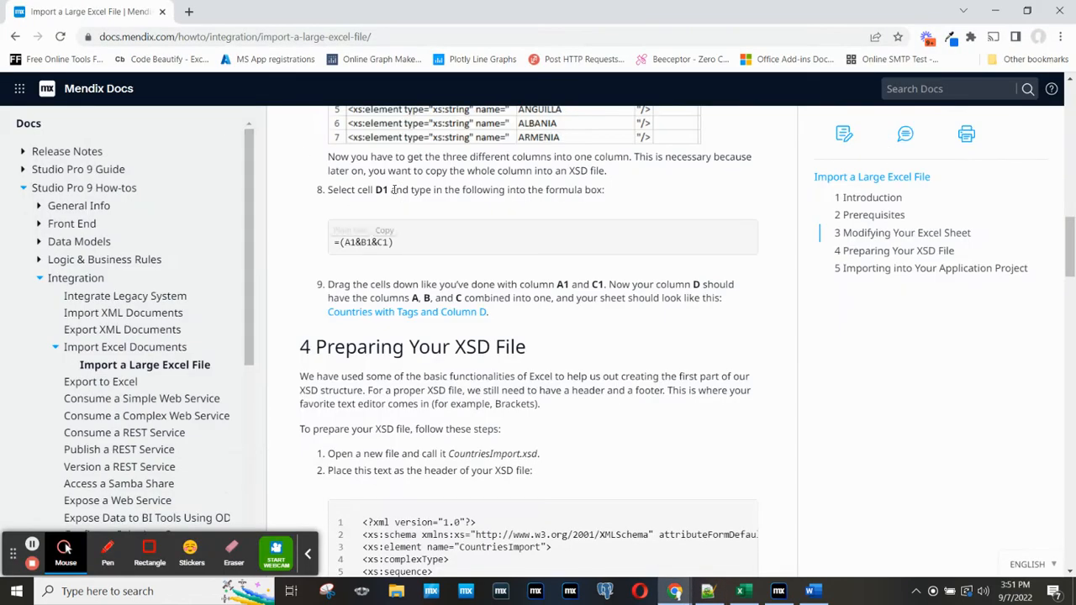
{"action": "scroll", "coordinate": [396, 243], "scroll_direction": "down", "scroll_amount": 4}
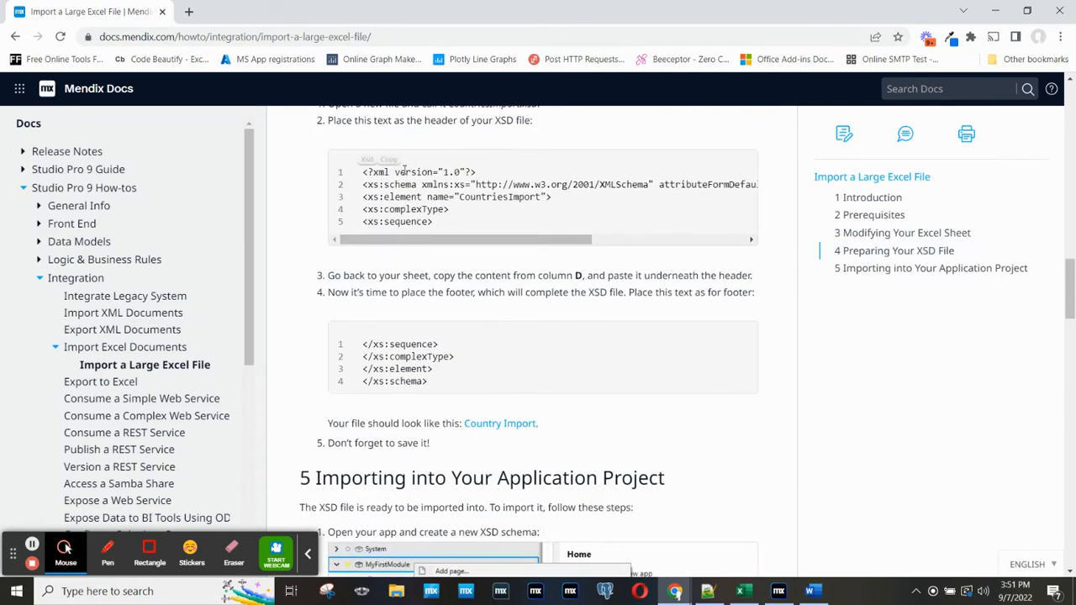
{"action": "key", "text": "alt+Tab"}
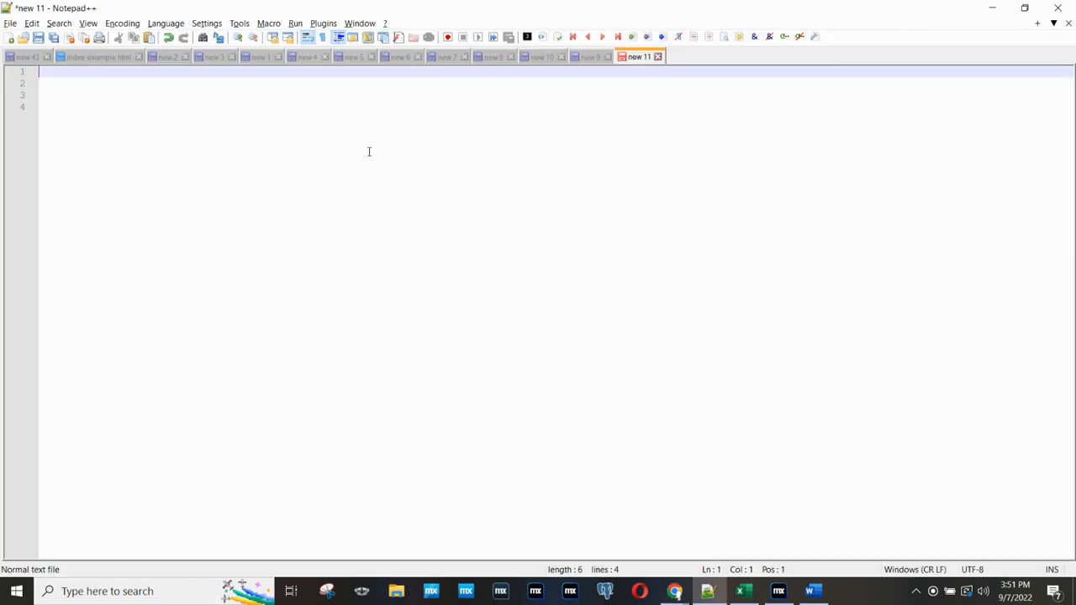
{"action": "left_click", "coordinate": [342, 126]}
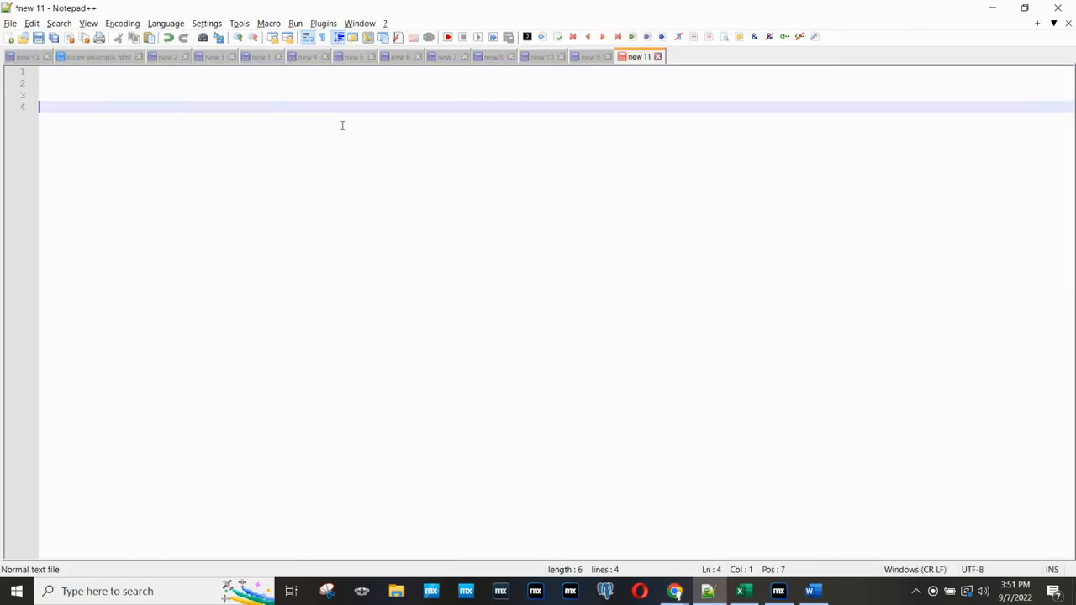
{"action": "left_click", "coordinate": [48, 73]}
{"action": "key", "text": "ctrl+v"}
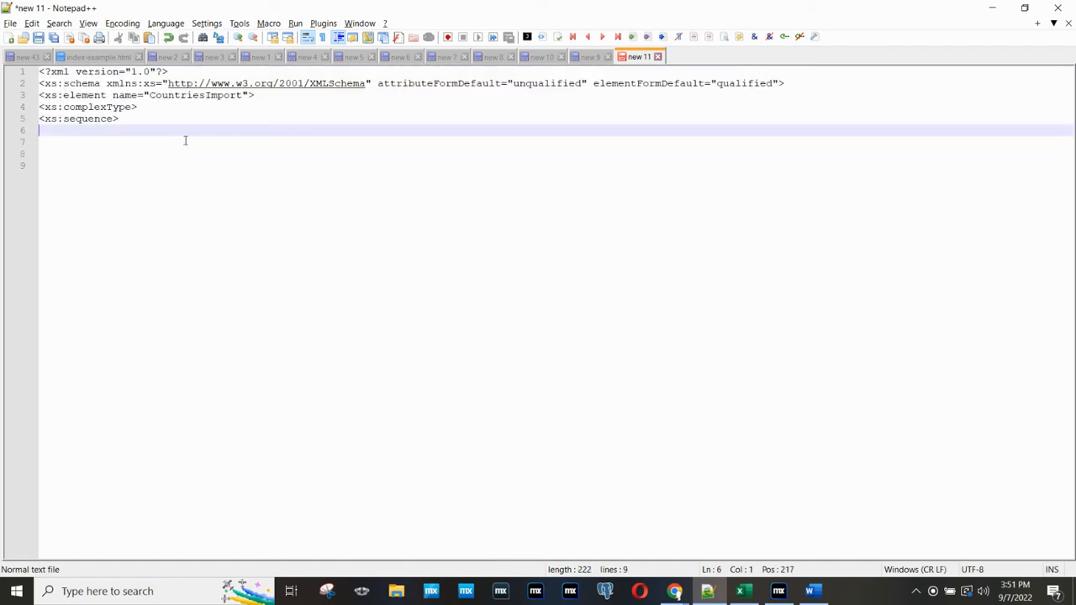
Copy the combined element tags in D1 to D12 of Sheet1 in Excel and paste them into the blank Word document
{"action": "key", "text": "alt+Tab"}
{"action": "key", "text": "alt+Tab"}
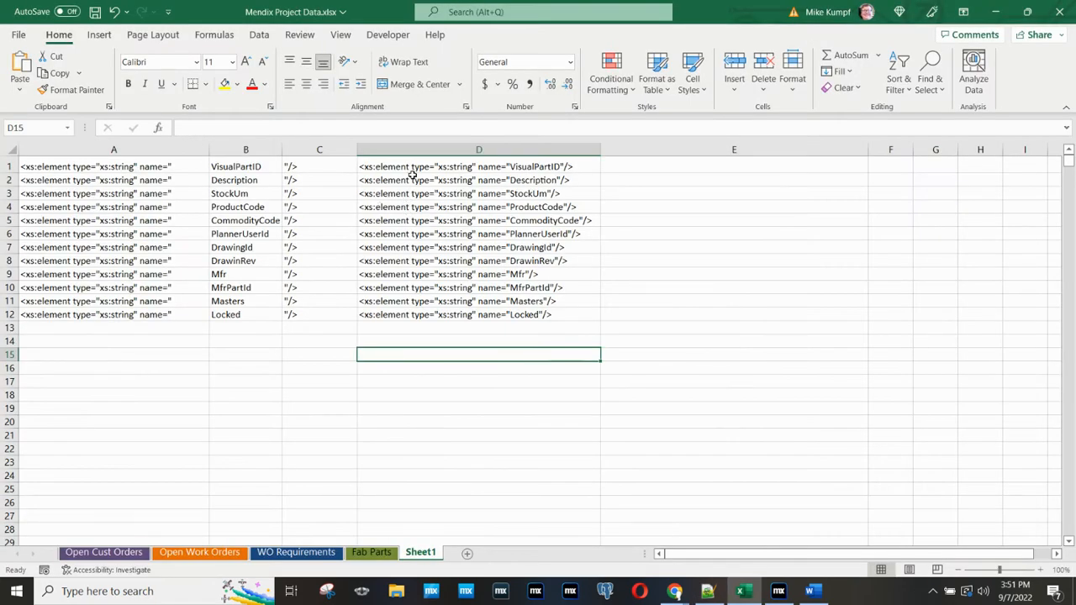
{"action": "left_click", "coordinate": [406, 167]}
{"action": "left_click_drag", "start_coordinate": [406, 166], "coordinate": [422, 311]}
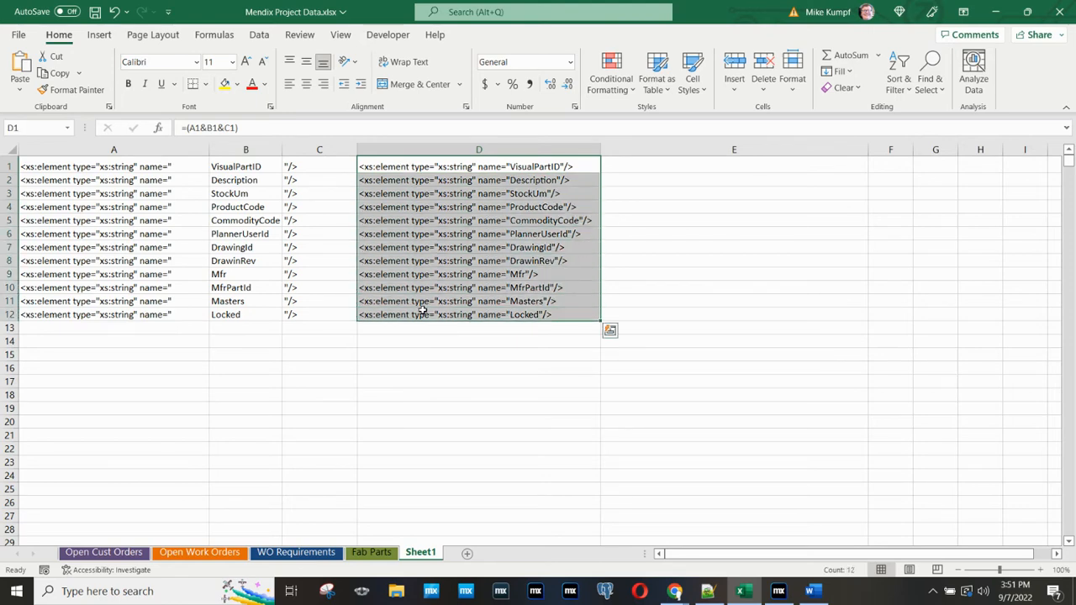
{"action": "key", "text": "ctrl+c"}
{"action": "key", "text": "alt+Tab"}
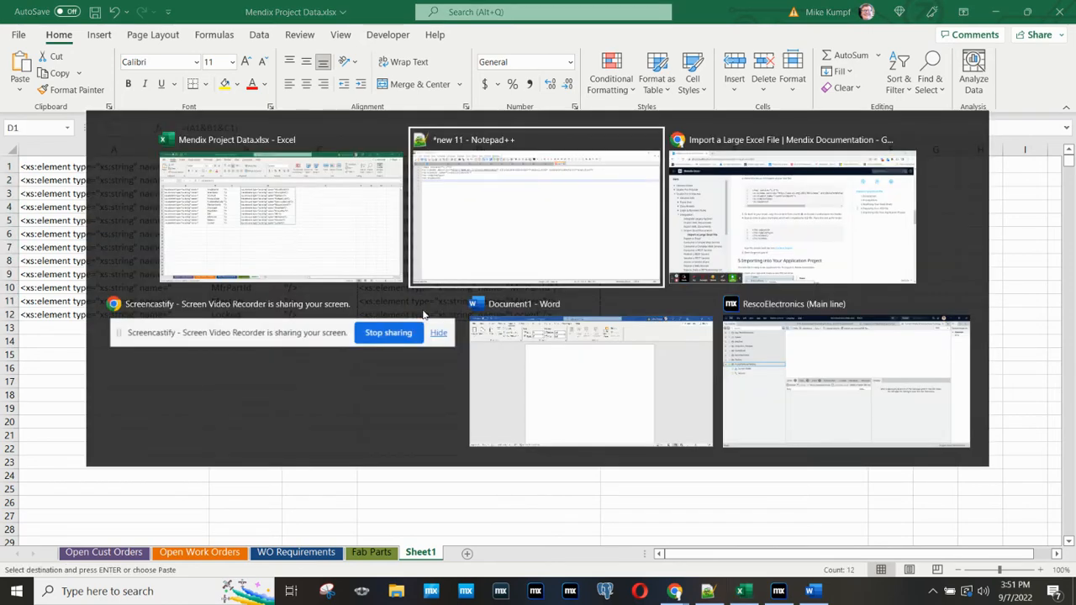
{"action": "key", "text": "alt+Tab"}
{"action": "key", "text": "alt+Tab"}
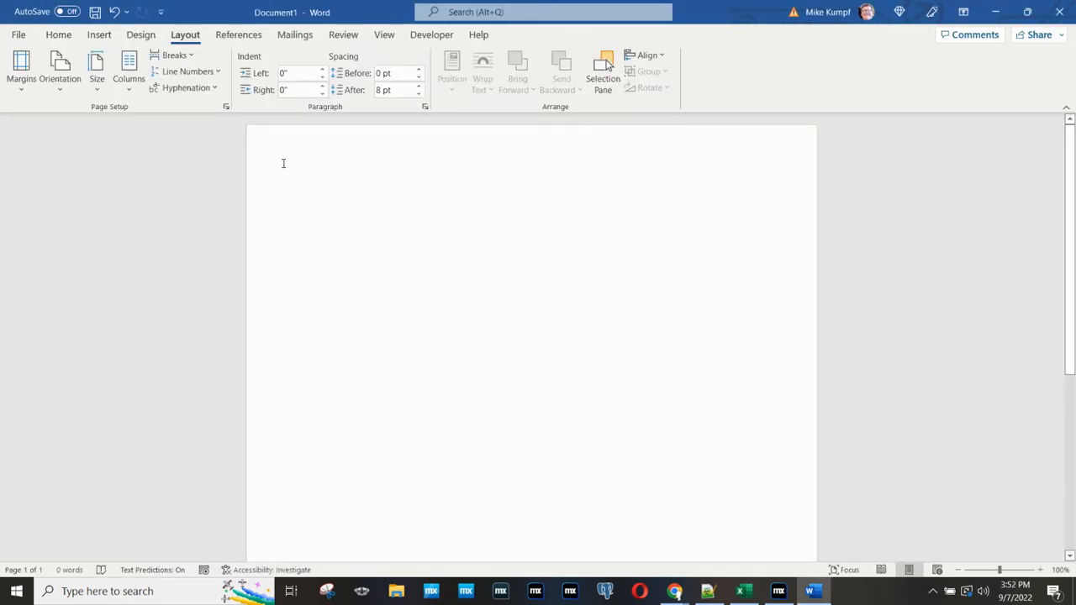
{"action": "key", "text": "ctrl+v"}
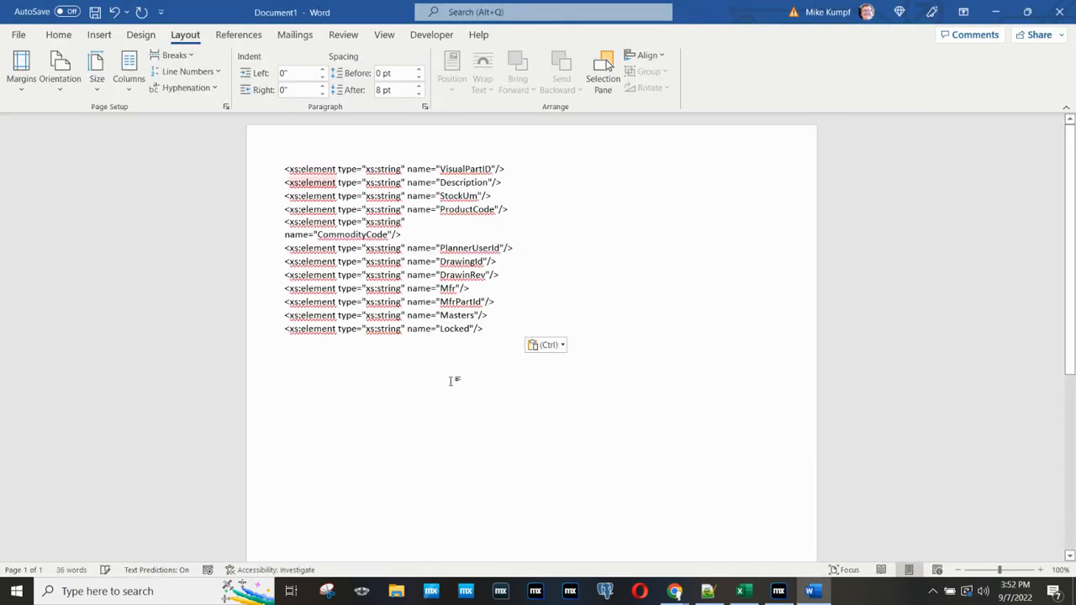
Copy all the pasted element lines from the Word document and paste them beneath the xs:sequence header line in the Notepad++ file
{"action": "key", "text": "shift+Up"}
{"action": "key", "text": "shift+Up"}
{"action": "key", "text": "shift+Up"}
{"action": "key", "text": "shift+Up"}
{"action": "key", "text": "shift+Up"}
{"action": "key", "text": "shift+Up"}
{"action": "key", "text": "shift+Up"}
{"action": "key", "text": "shift+Up"}
{"action": "key", "text": "shift+Up"}
{"action": "key", "text": "shift+Up"}
{"action": "key", "text": "shift+Up"}
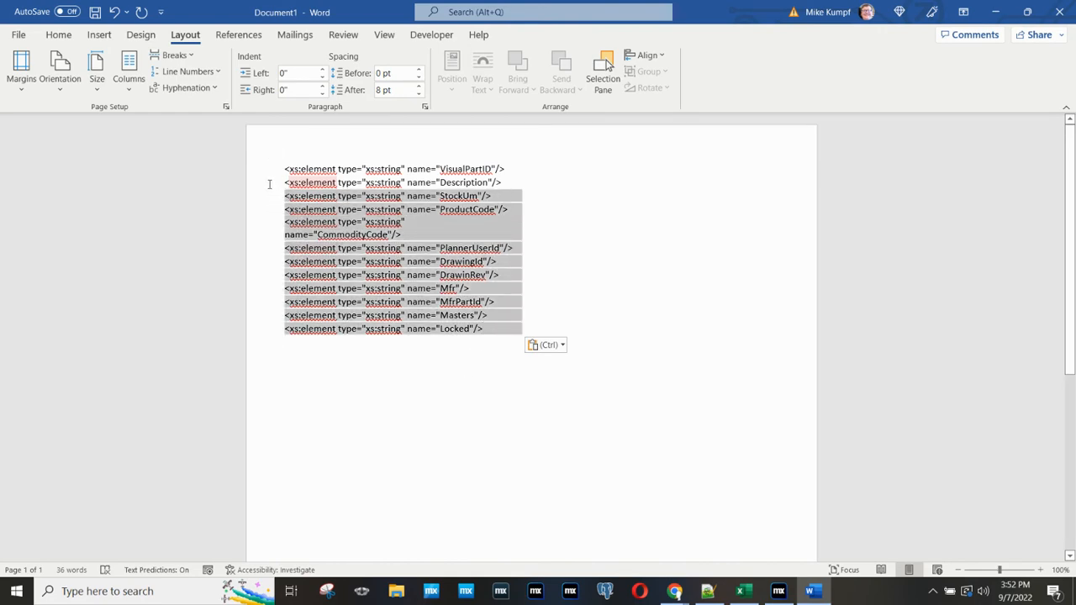
{"action": "key", "text": "shift+Up"}
{"action": "key", "text": "shift+Up"}
{"action": "key", "text": "ctrl+c"}
{"action": "key", "text": "alt+Tab"}
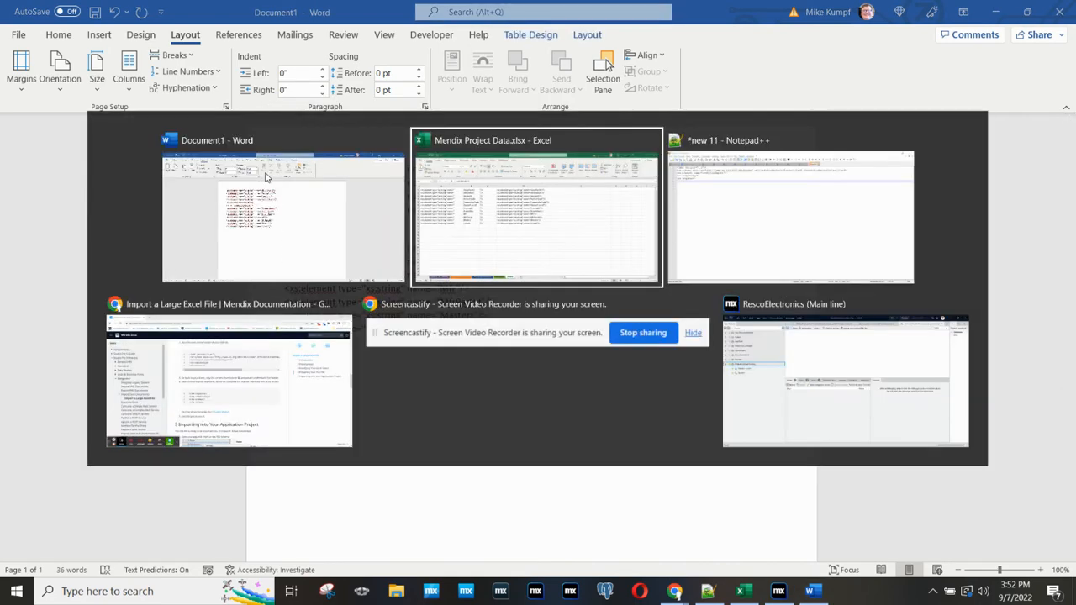
{"action": "key", "text": "alt+Tab"}
{"action": "key", "text": "Tab"}
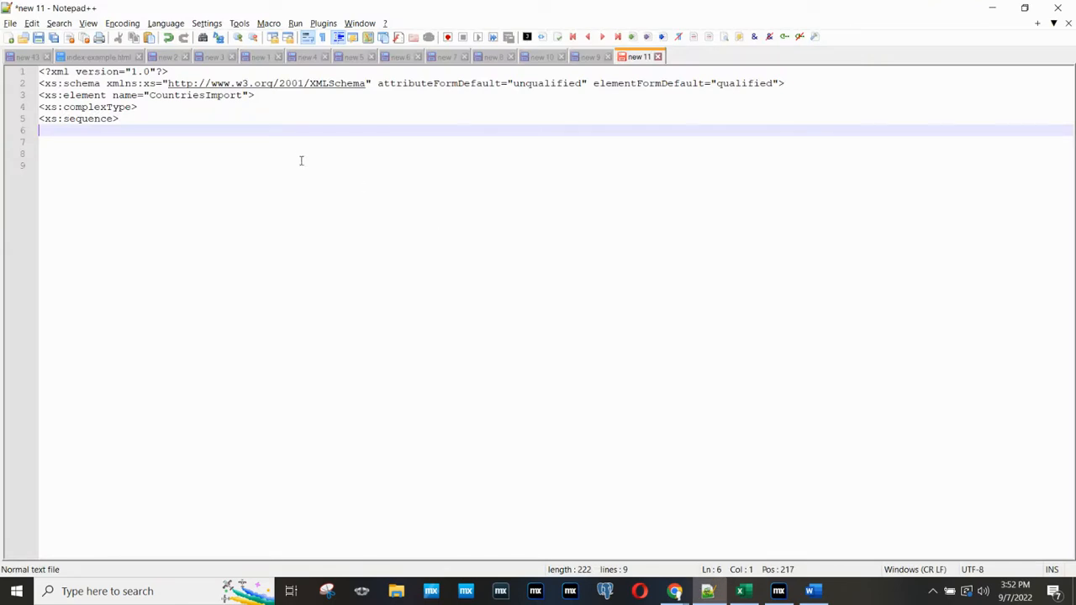
{"action": "key", "text": "ctrl+v"}
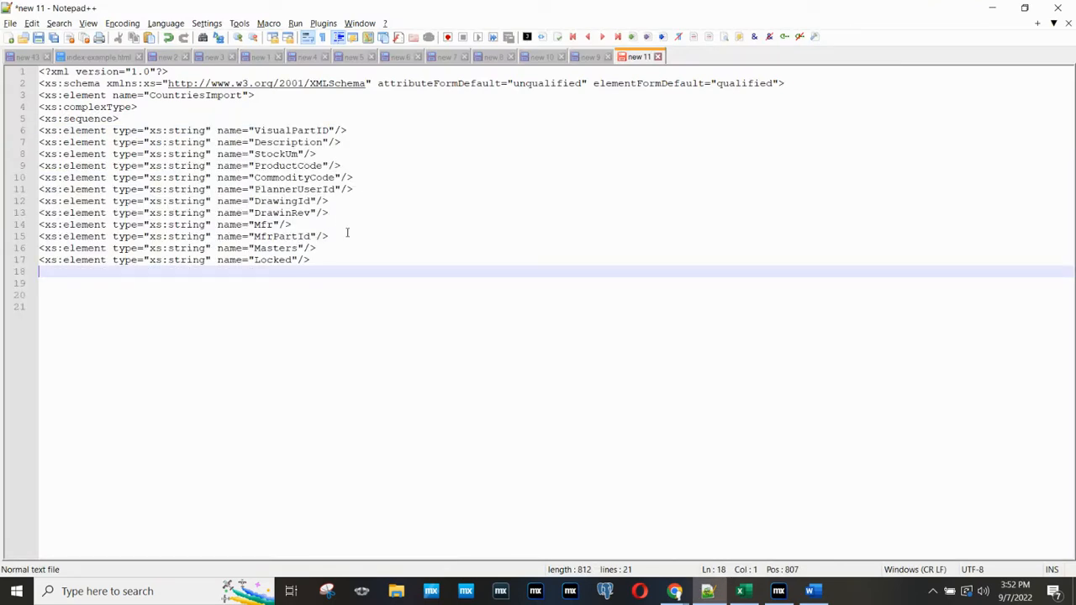
Copy the XSD footer code from the Mendix guide in Chrome and paste it below the Locked element in the Notepad++ file
{"action": "key", "text": "alt+Tab"}
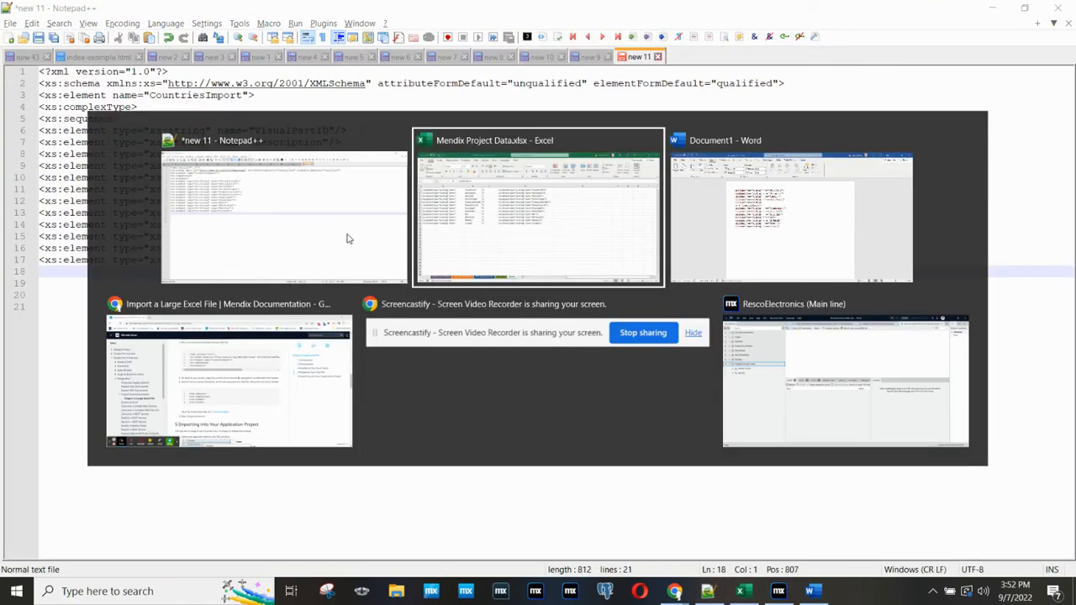
{"action": "key", "text": "Tab"}
{"action": "key", "text": "Tab"}
{"action": "scroll", "coordinate": [422, 295], "scroll_direction": "down", "scroll_amount": 3}
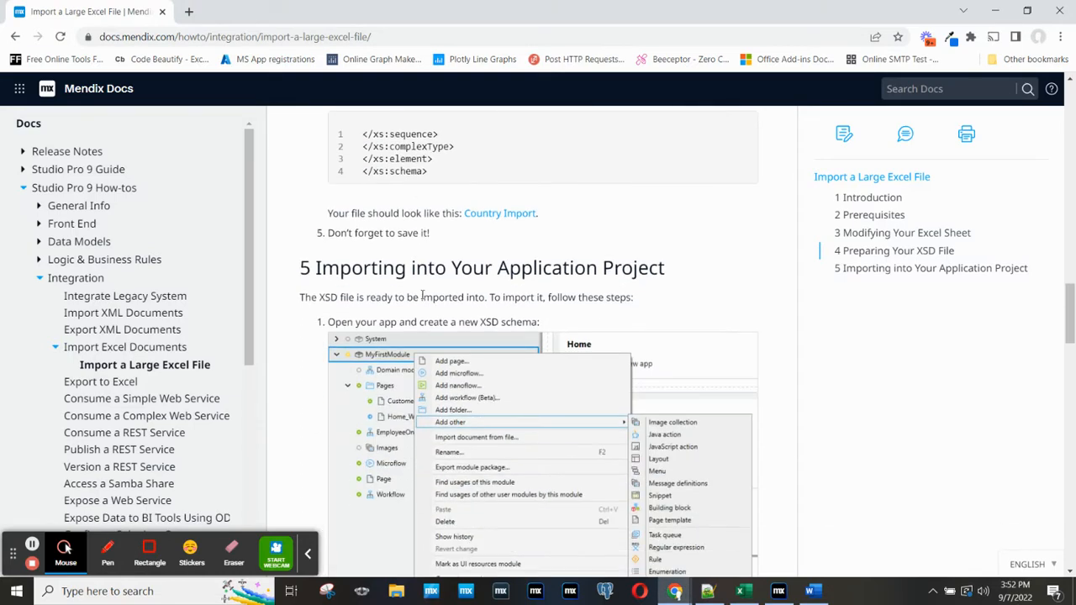
{"action": "scroll", "coordinate": [429, 262], "scroll_direction": "up", "scroll_amount": 1}
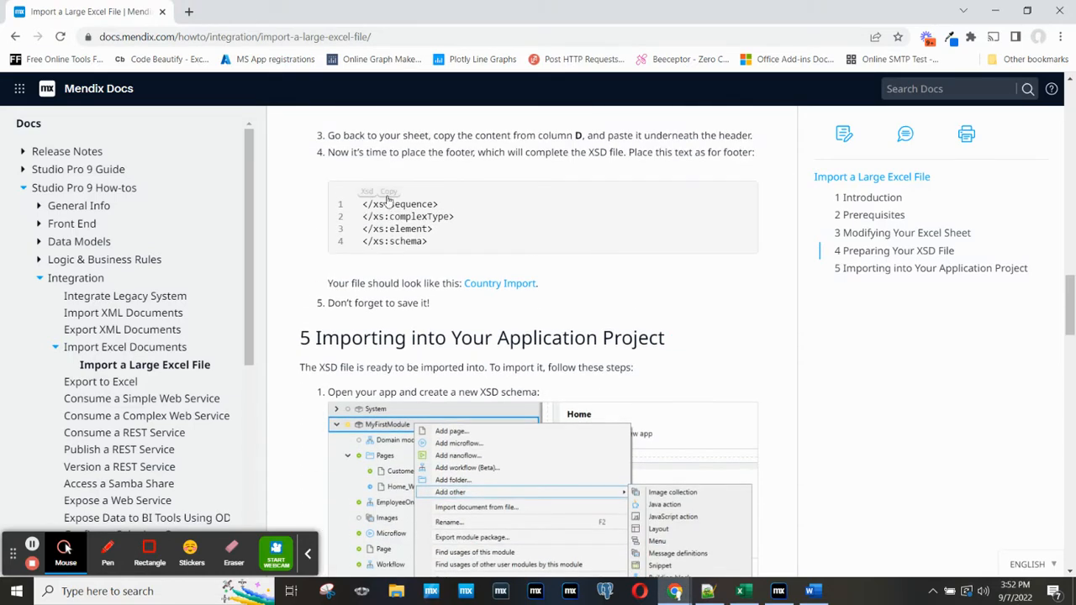
{"action": "key", "text": "alt+Tab"}
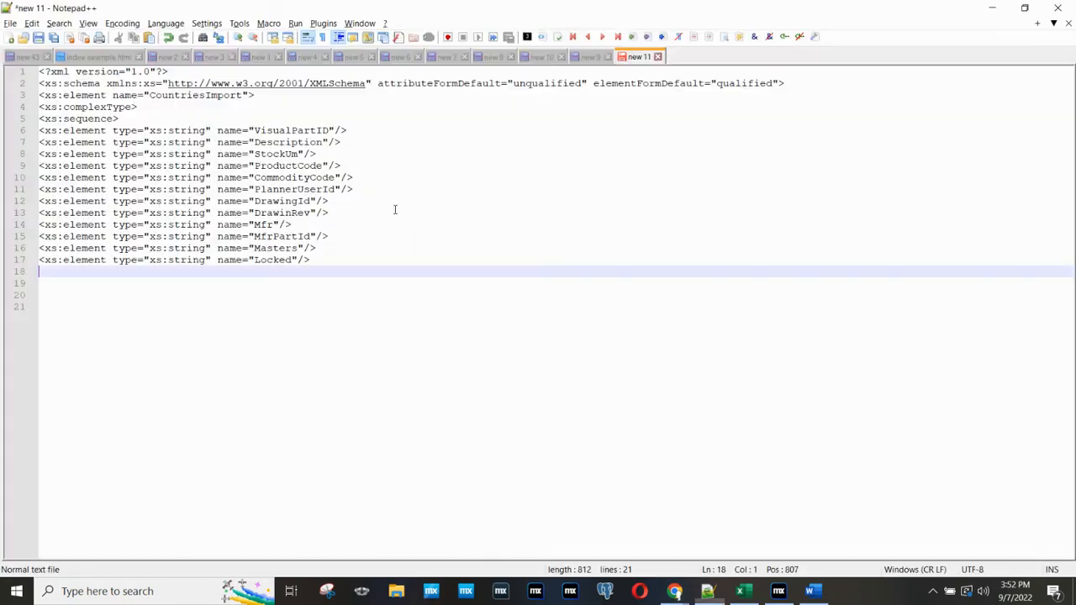
{"action": "key", "text": "ctrl+v"}
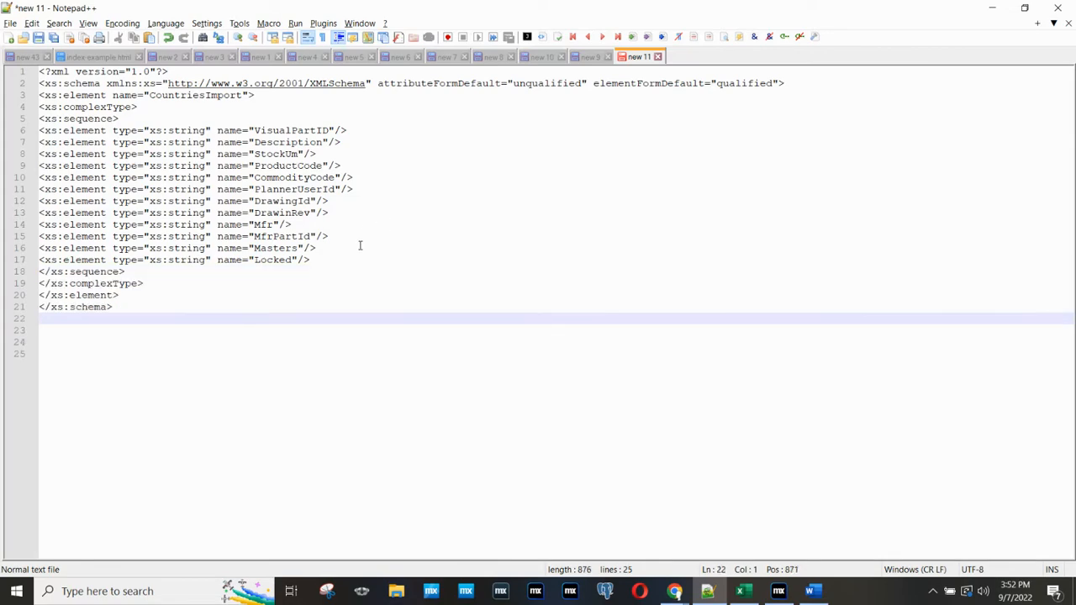
Save the file as MendixMinutes.xsd in the Downloads folder
{"action": "left_click", "coordinate": [37, 37]}
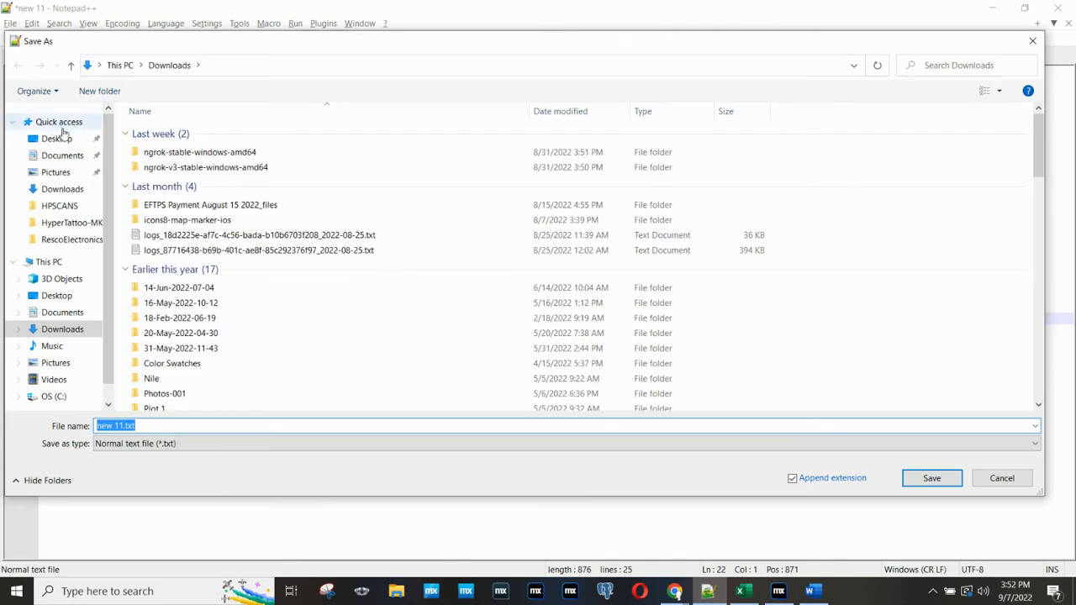
{"action": "type", "text": "Men"}
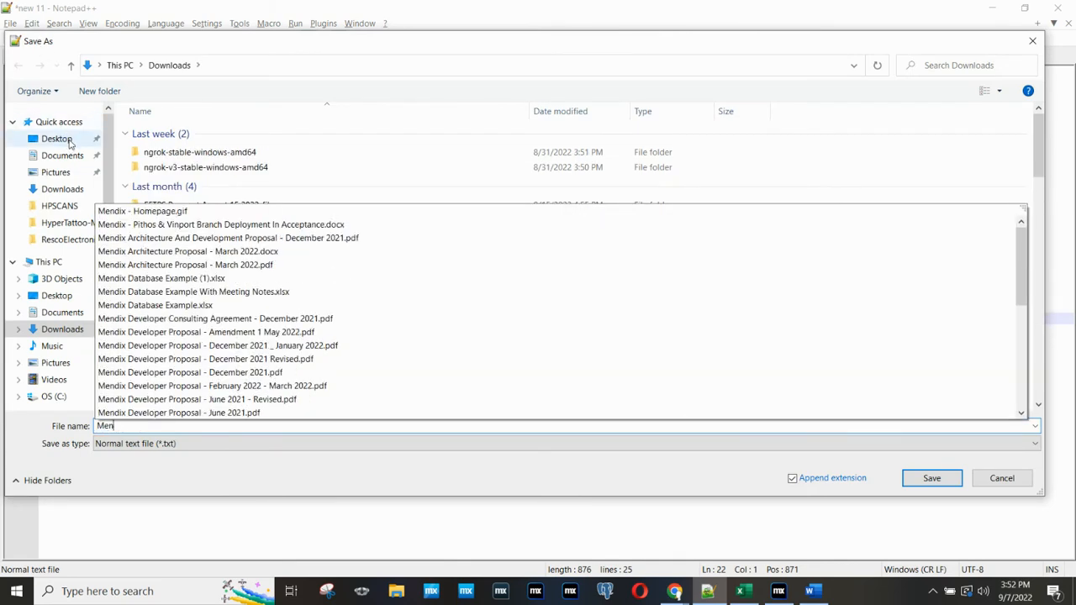
{"action": "type", "text": "dixMinu"}
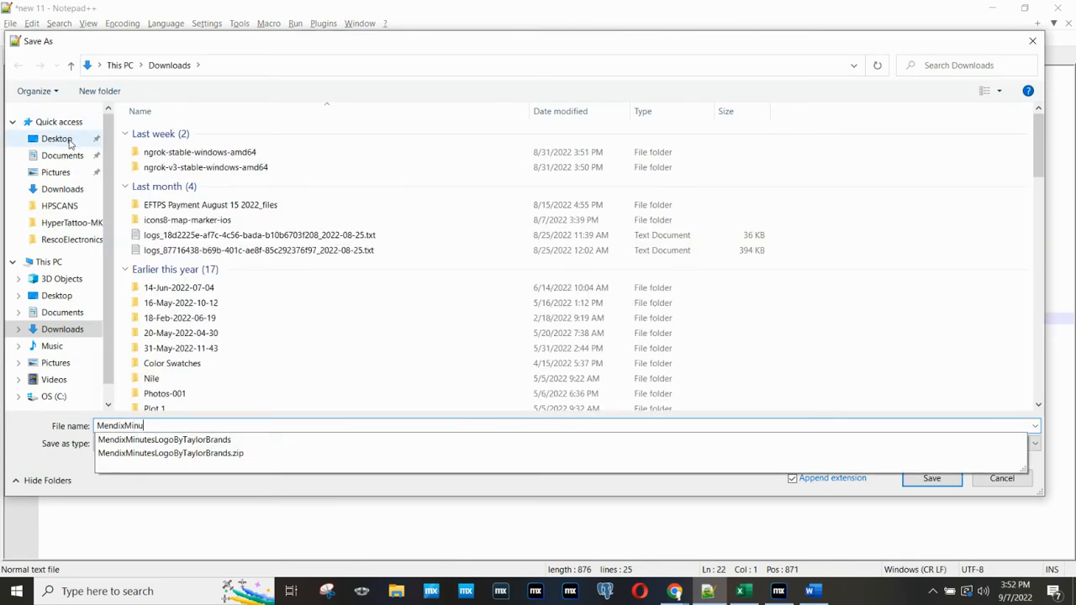
{"action": "type", "text": "tes.xsd"}
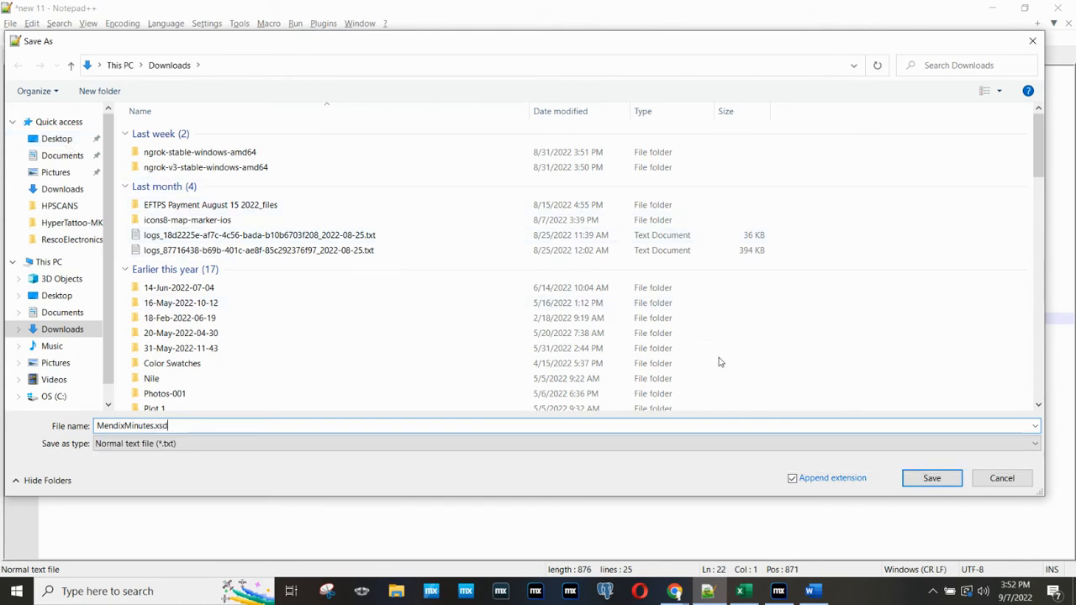
{"action": "left_click", "coordinate": [930, 478]}
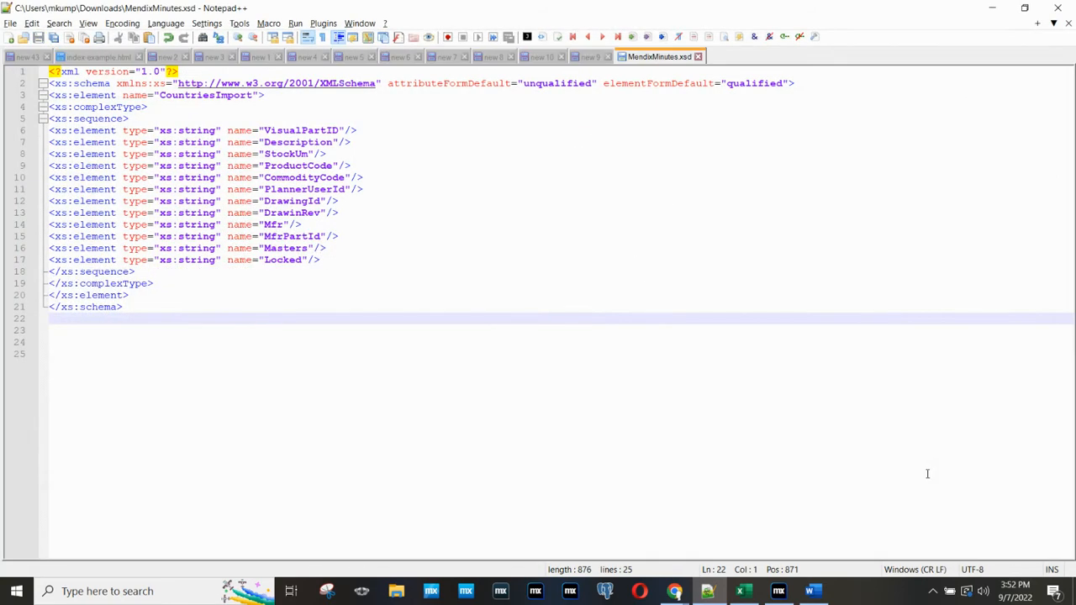
Switch to the RescoElectronics app in Mendix Studio Pro and add an XML schema named XML_schema to the ProductionIssueTracking module
{"action": "key", "text": "alt+Tab"}
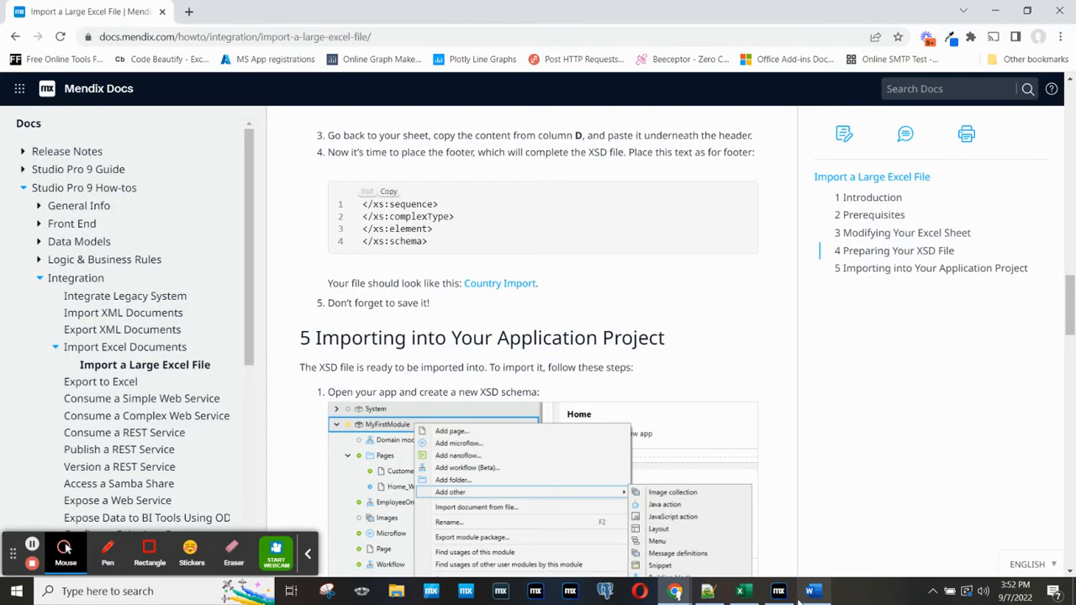
{"action": "key", "text": "alt+Tab"}
{"action": "key", "text": "alt+Tab"}
{"action": "key", "text": "alt+Tab"}
{"action": "key", "text": "alt+Tab"}
{"action": "key", "text": "alt+Tab"}
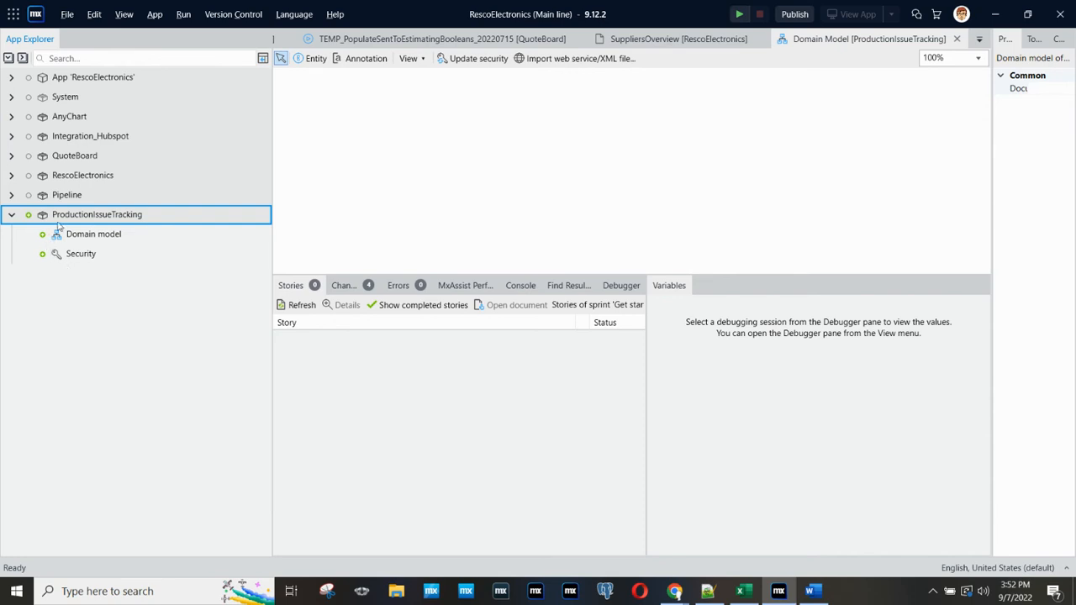
{"action": "right_click", "coordinate": [59, 220]}
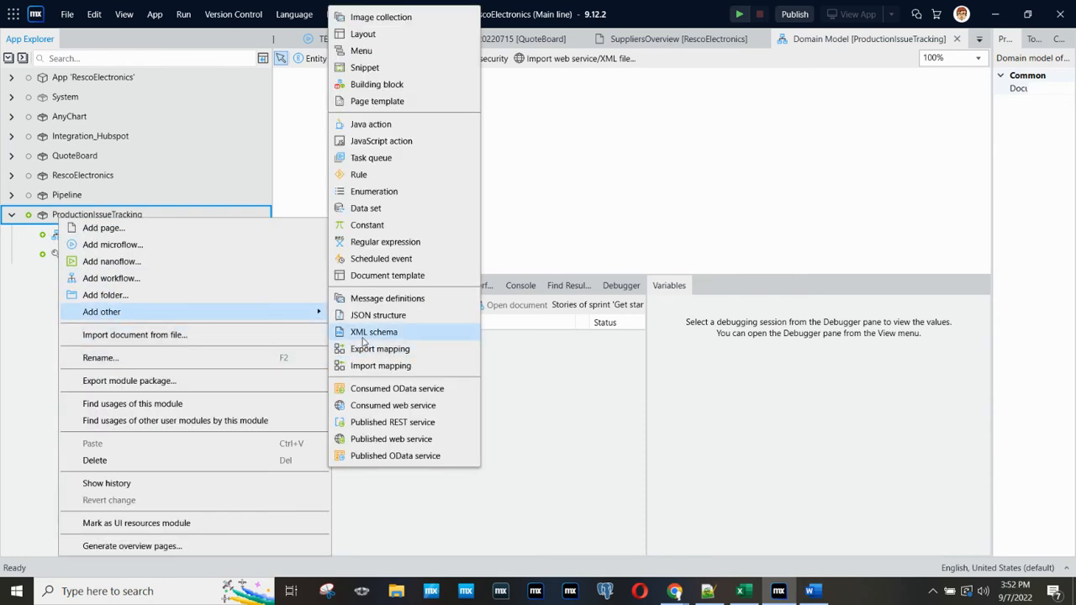
{"action": "key", "text": "Escape"}
{"action": "left_click", "coordinate": [363, 339]}
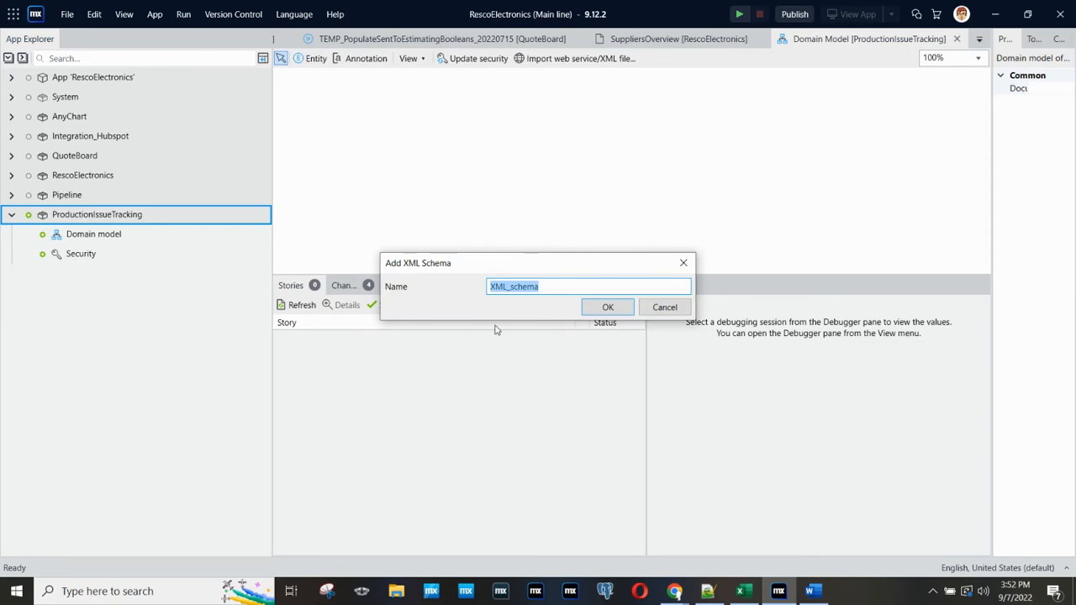
{"action": "left_click", "coordinate": [607, 306]}
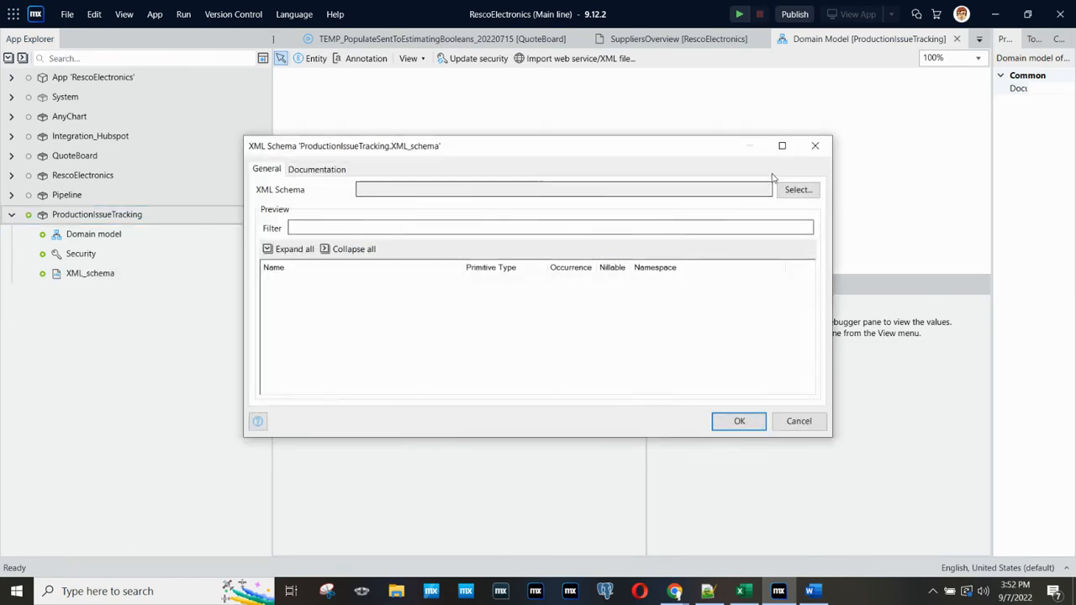
Load MendixMinutes.xsd from Downloads into the XML schema, expand the CountriesImport element in the preview, and accept the schema
{"action": "left_click", "coordinate": [795, 190]}
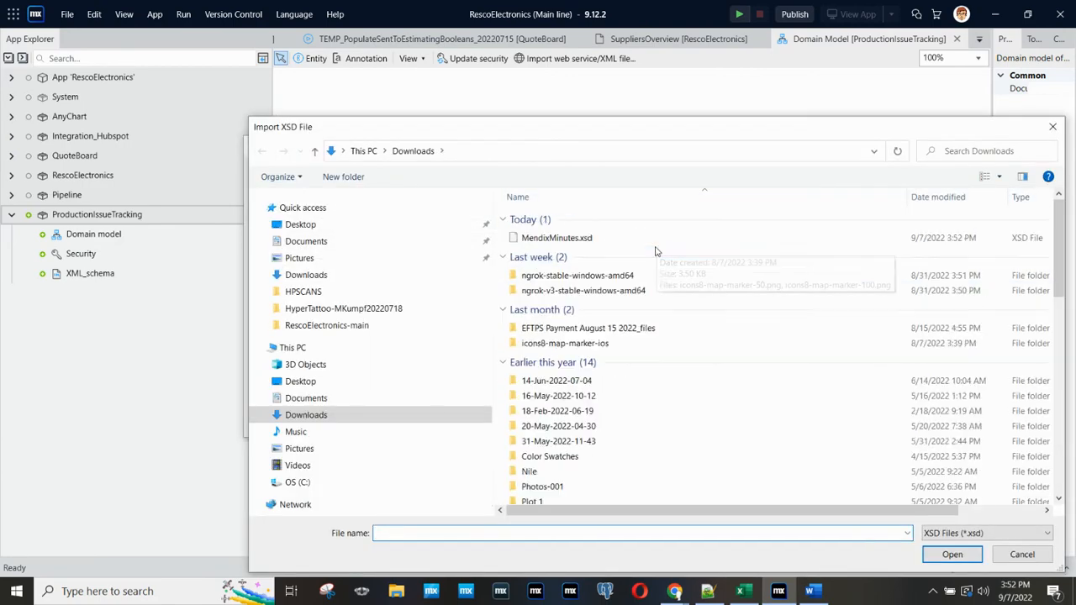
{"action": "left_click", "coordinate": [582, 239]}
{"action": "double_click", "coordinate": [581, 239]}
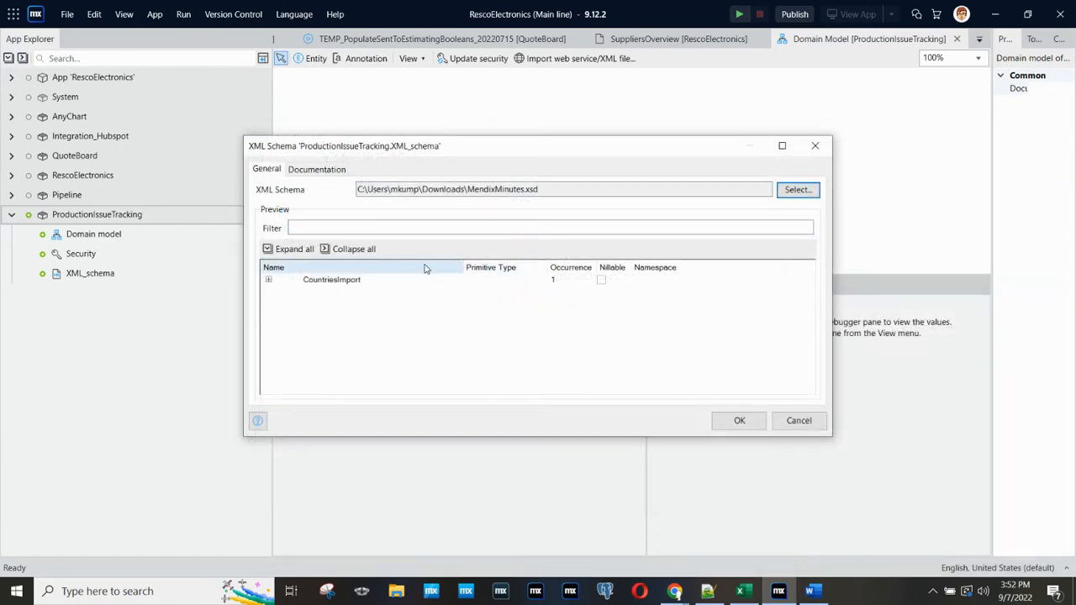
{"action": "left_click", "coordinate": [268, 281]}
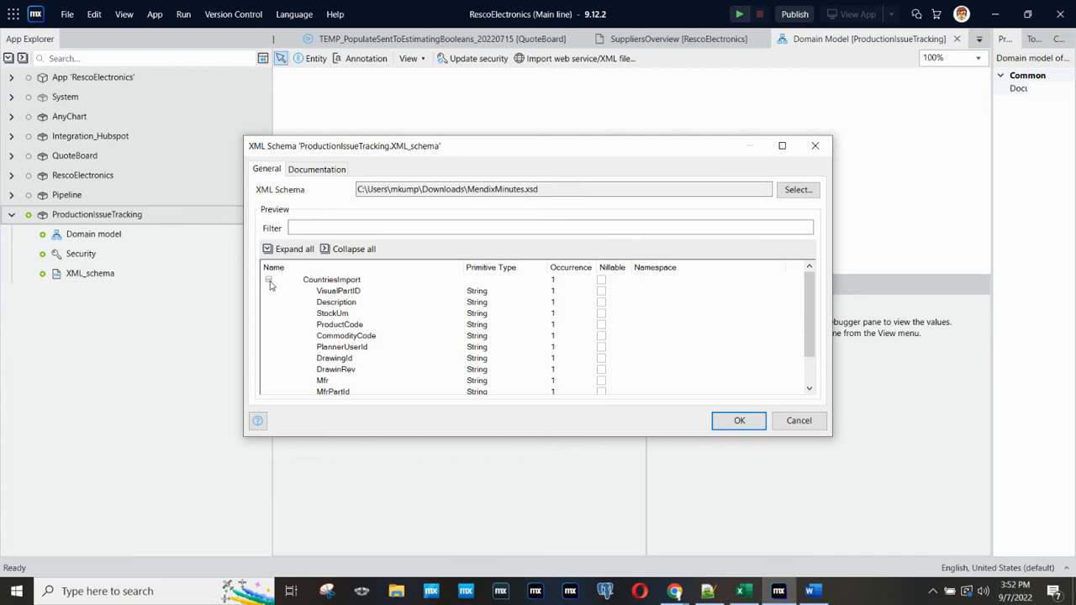
{"action": "left_click", "coordinate": [737, 420]}
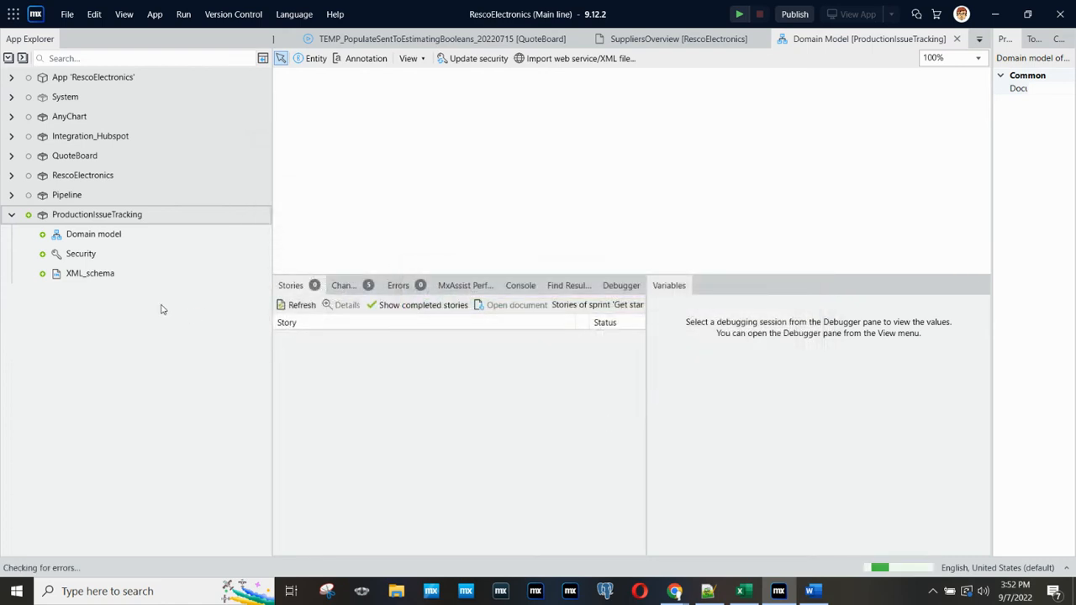
{"action": "right_click", "coordinate": [99, 277]}
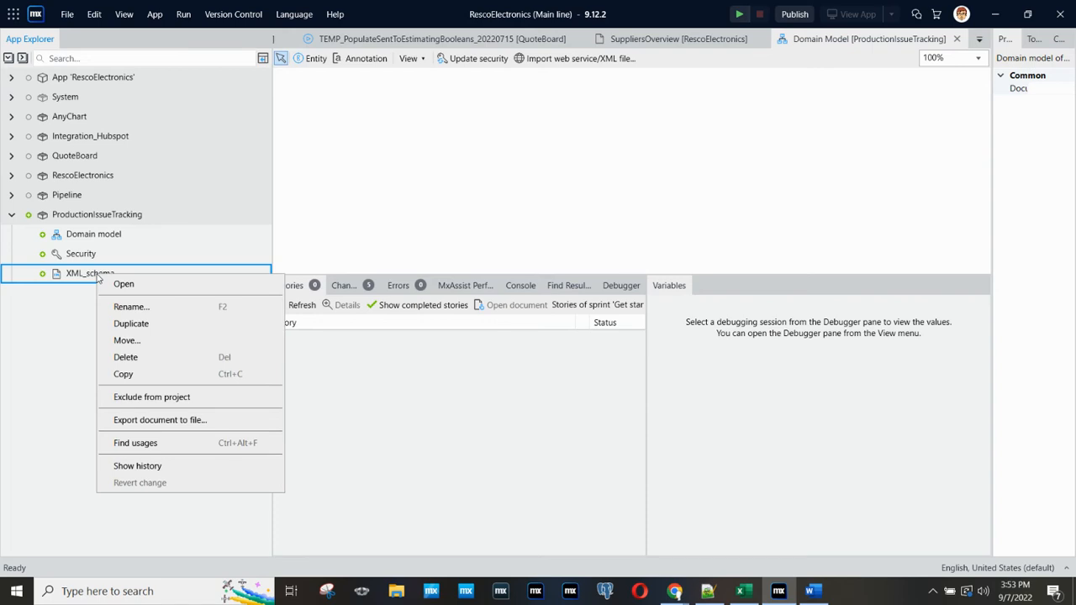
{"action": "left_click", "coordinate": [83, 274]}
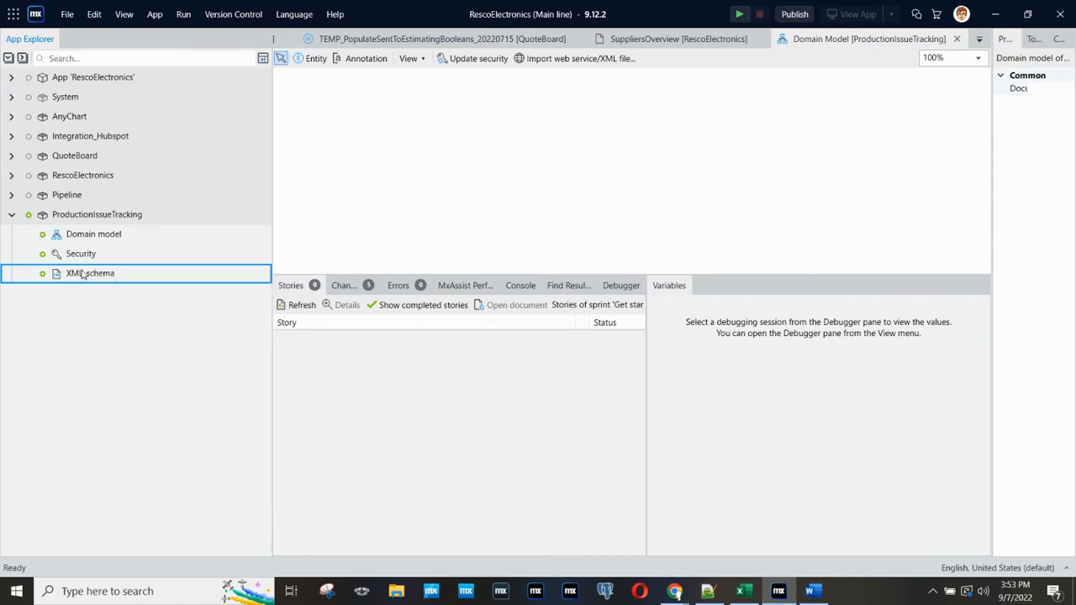
{"action": "left_click", "coordinate": [82, 289]}
{"action": "right_click", "coordinate": [82, 291]}
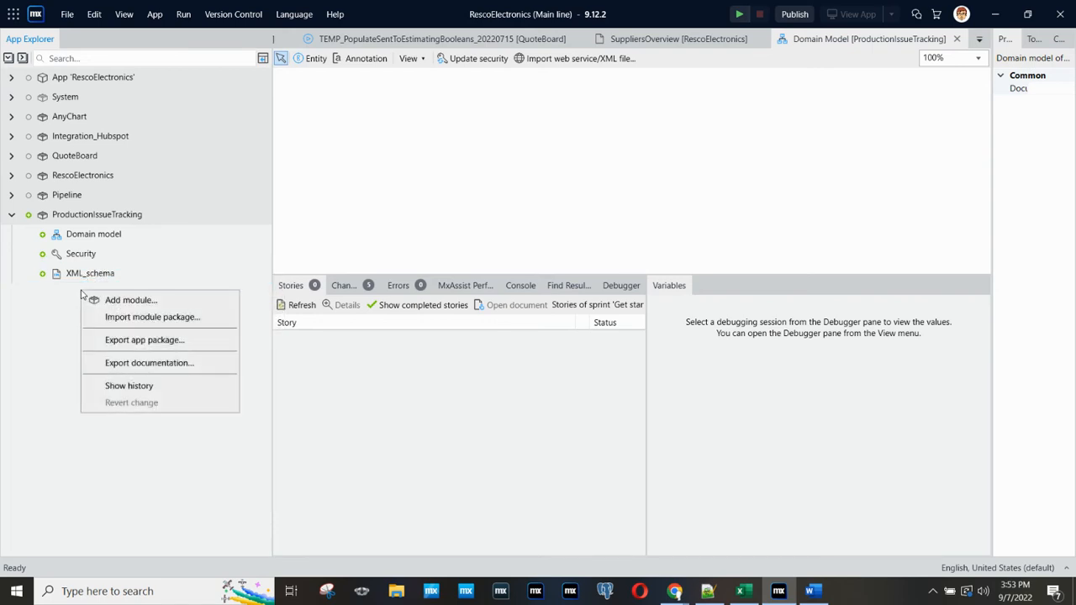
{"action": "left_click", "coordinate": [67, 321]}
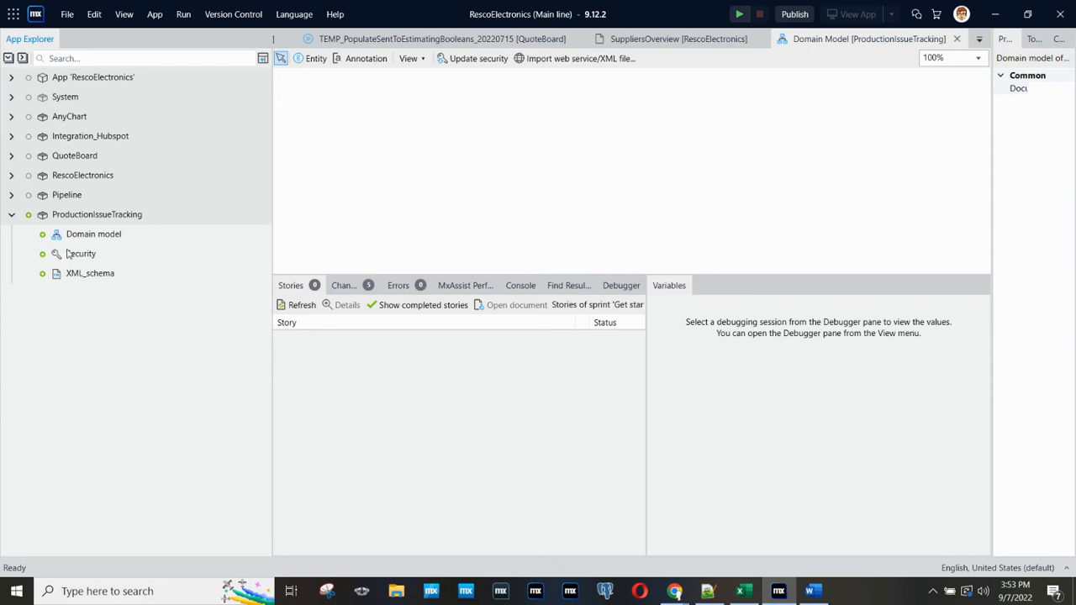
Add an import mapping named Import_mapping to the ProductionIssueTracking module
{"action": "right_click", "coordinate": [81, 217]}
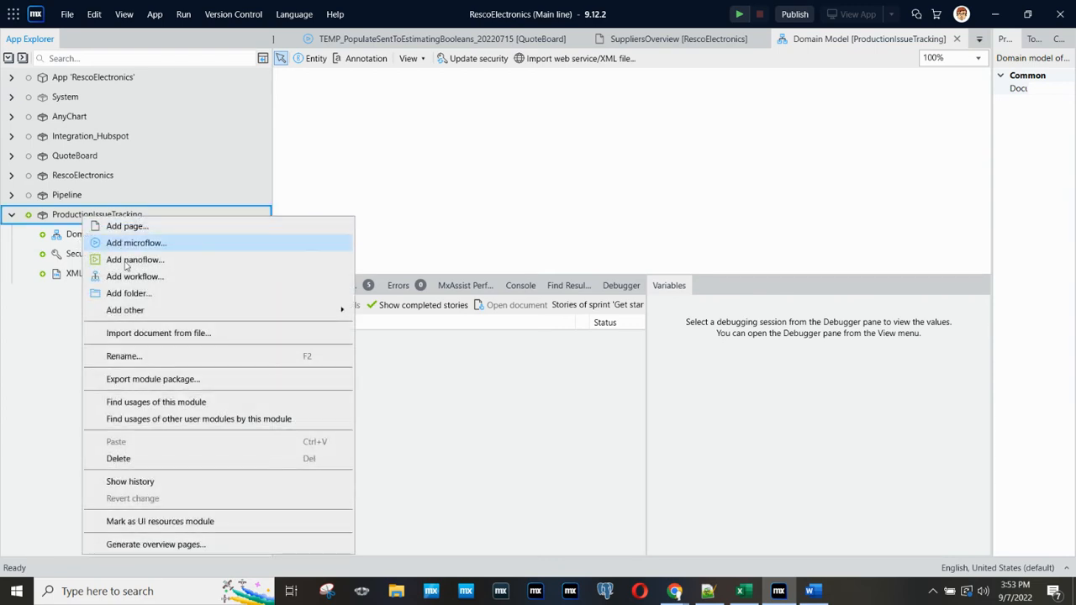
{"action": "mouse_move", "coordinate": [137, 314]}
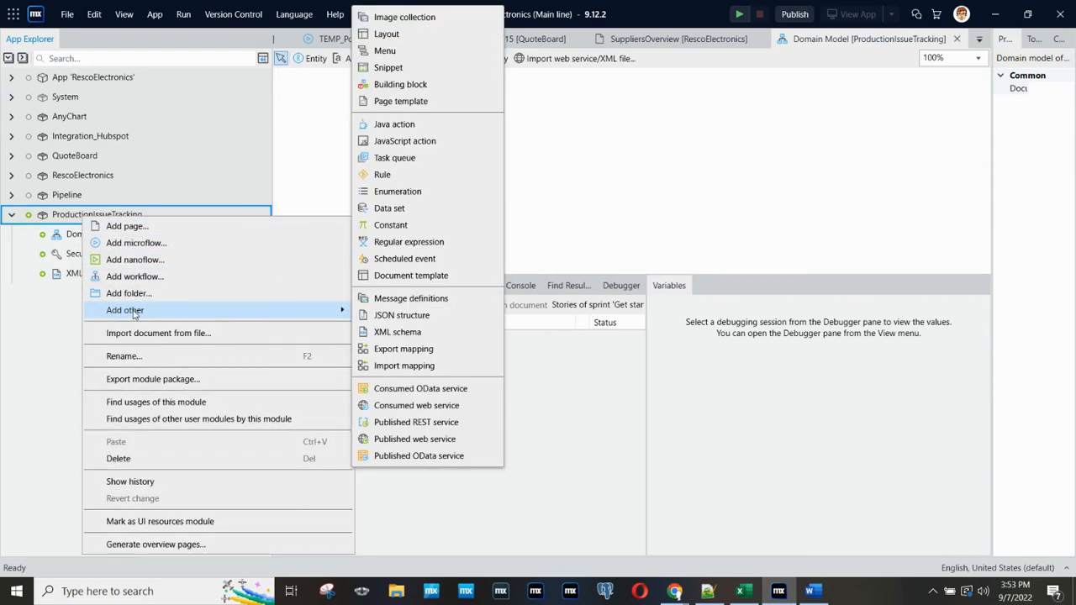
{"action": "left_click", "coordinate": [429, 367]}
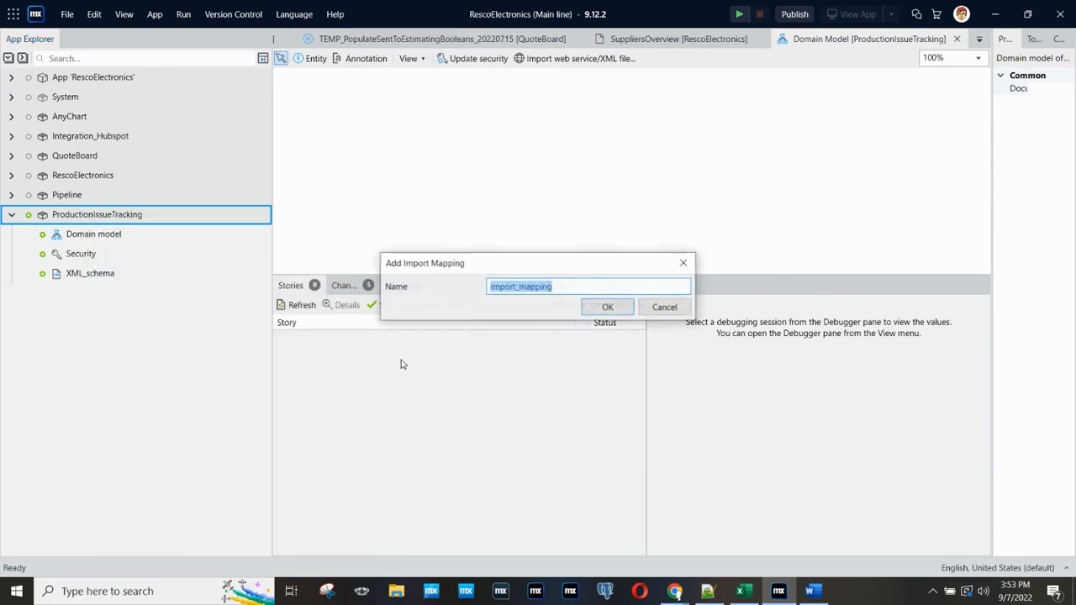
{"action": "left_click", "coordinate": [607, 308]}
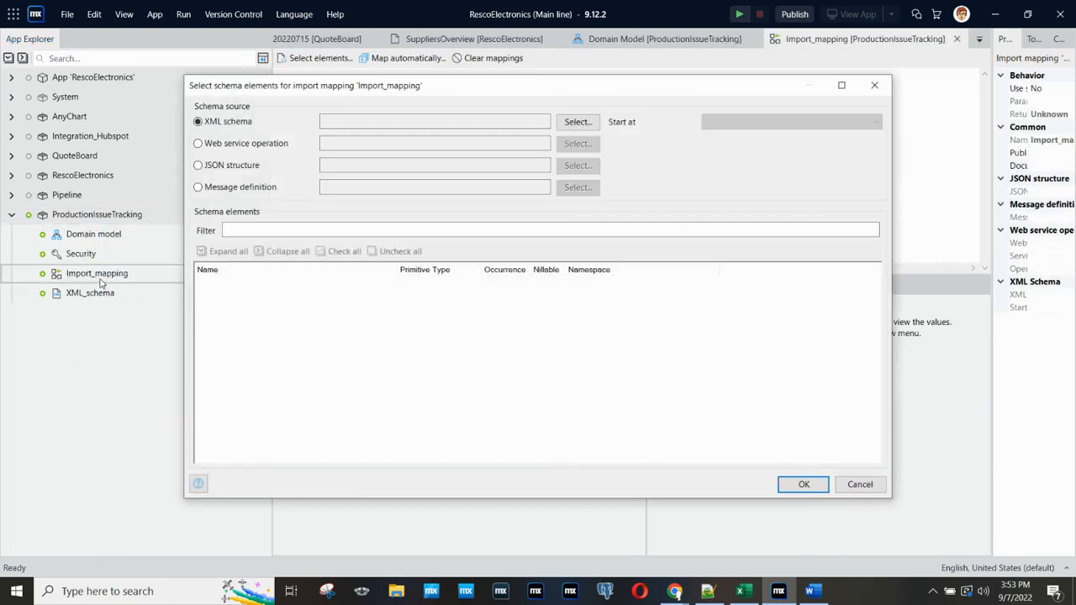
Choose XML_schema as the mapping's schema source and include all elements under CountriesImport
{"action": "left_click", "coordinate": [578, 122]}
{"action": "left_click", "coordinate": [442, 297]}
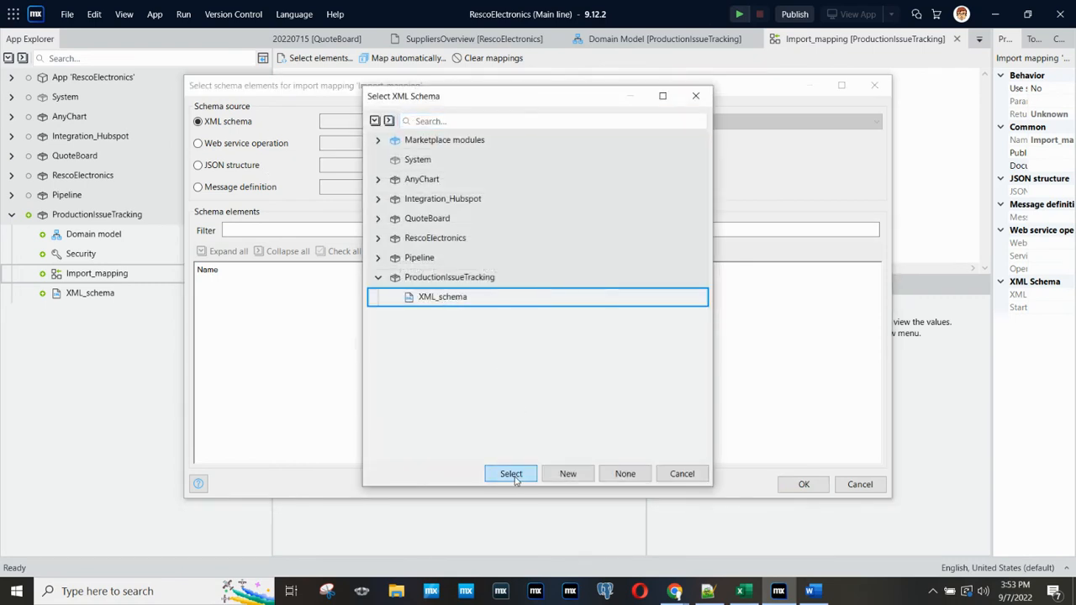
{"action": "left_click", "coordinate": [511, 474]}
{"action": "left_click", "coordinate": [344, 251]}
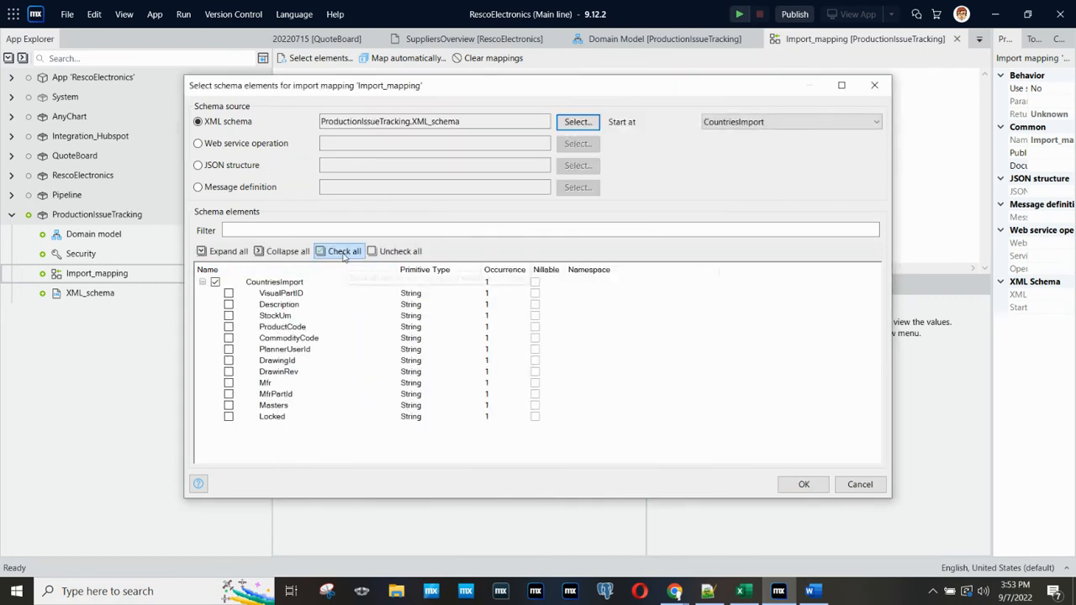
{"action": "left_click", "coordinate": [803, 485]}
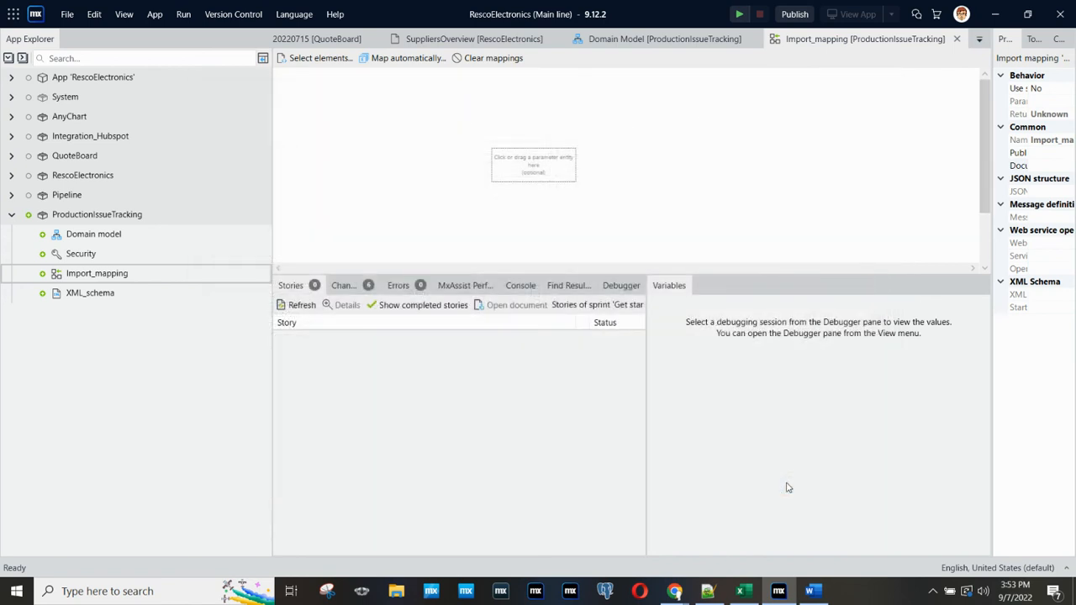
Map the CountriesImport elements automatically to a new entity and go to that entity in the domain model
{"action": "left_click", "coordinate": [408, 60]}
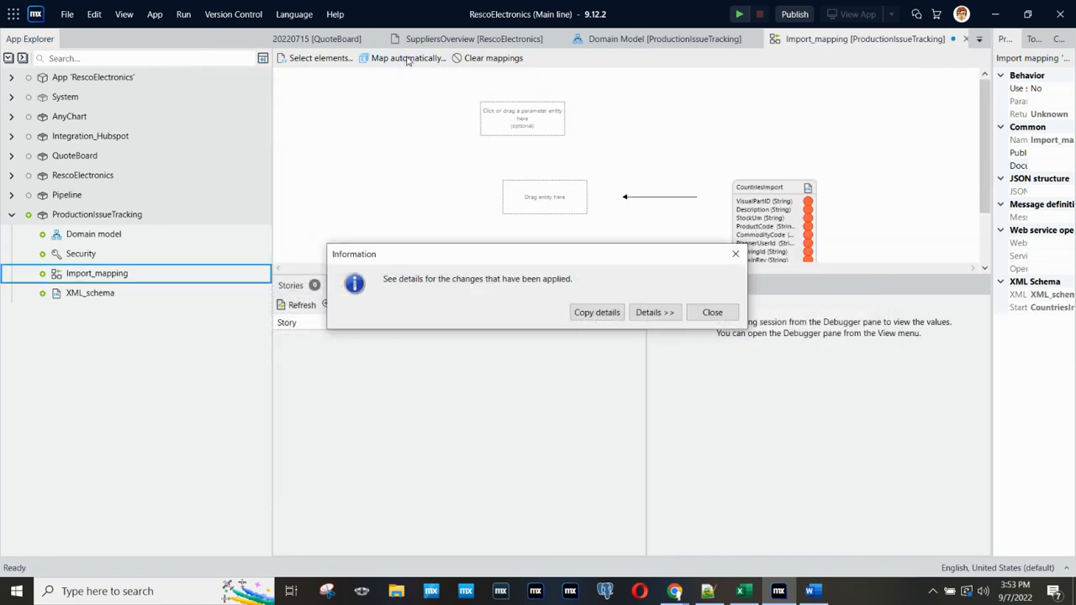
{"action": "left_click", "coordinate": [696, 316]}
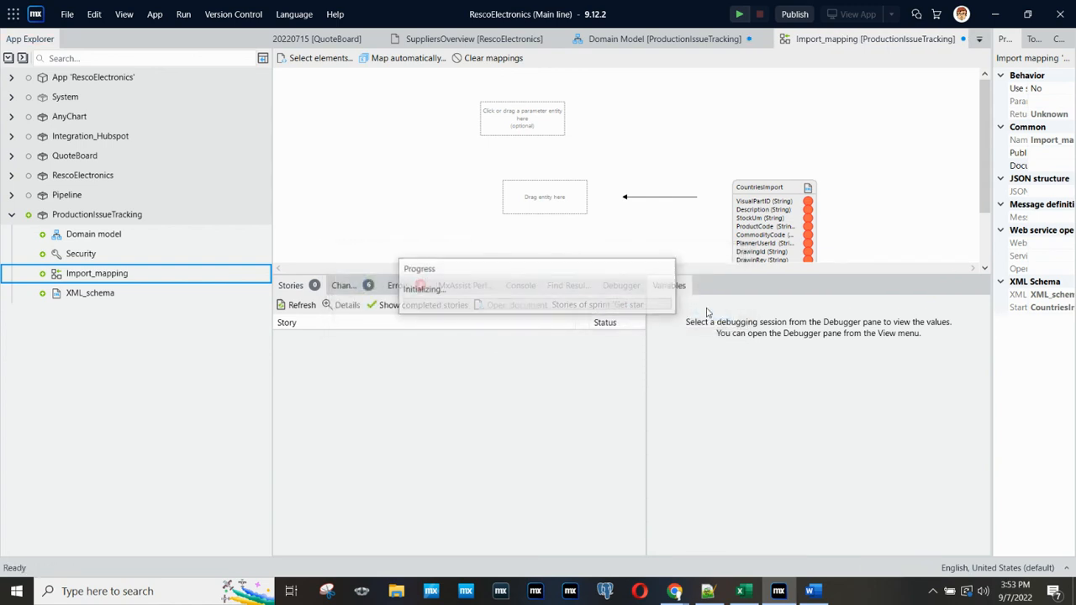
{"action": "left_click", "coordinate": [759, 193]}
{"action": "right_click", "coordinate": [759, 192]}
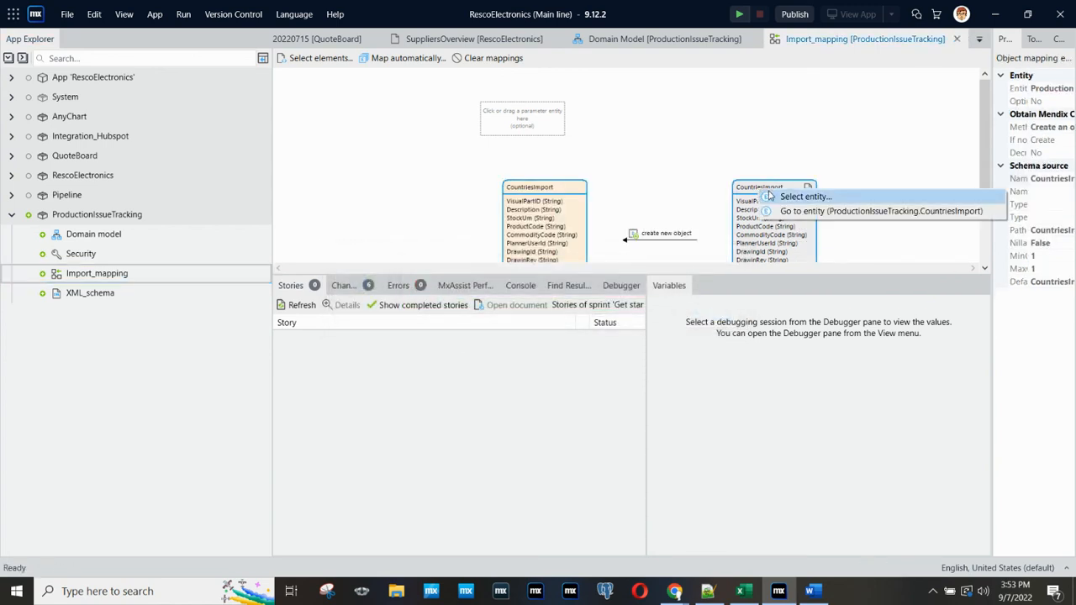
{"action": "left_click", "coordinate": [782, 212]}
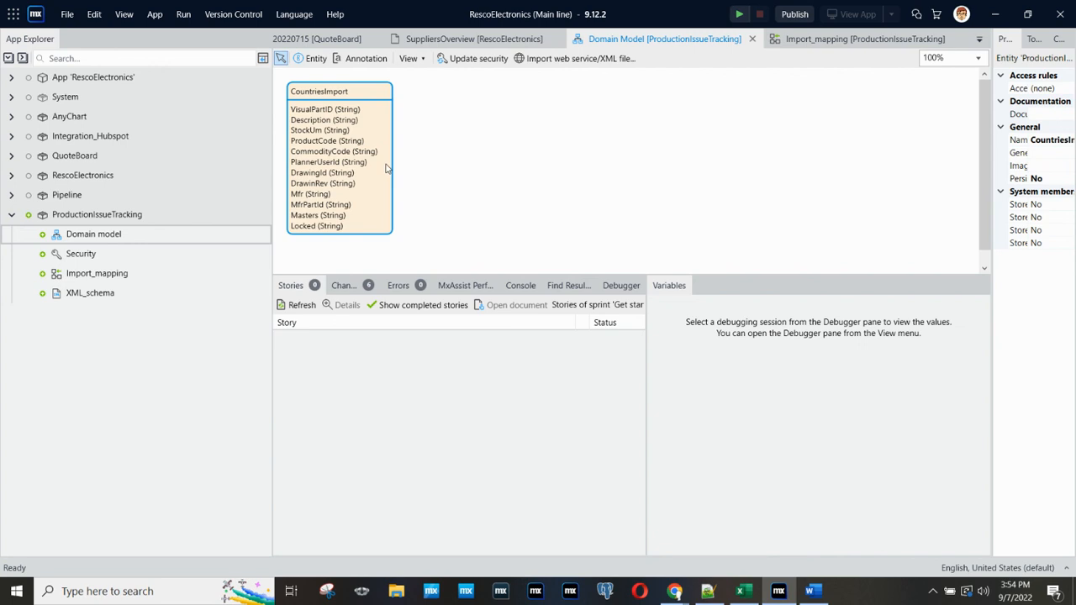
Switch to the Mendix guide on importing a large Excel file in Chrome
{"action": "key", "text": "alt+Tab"}
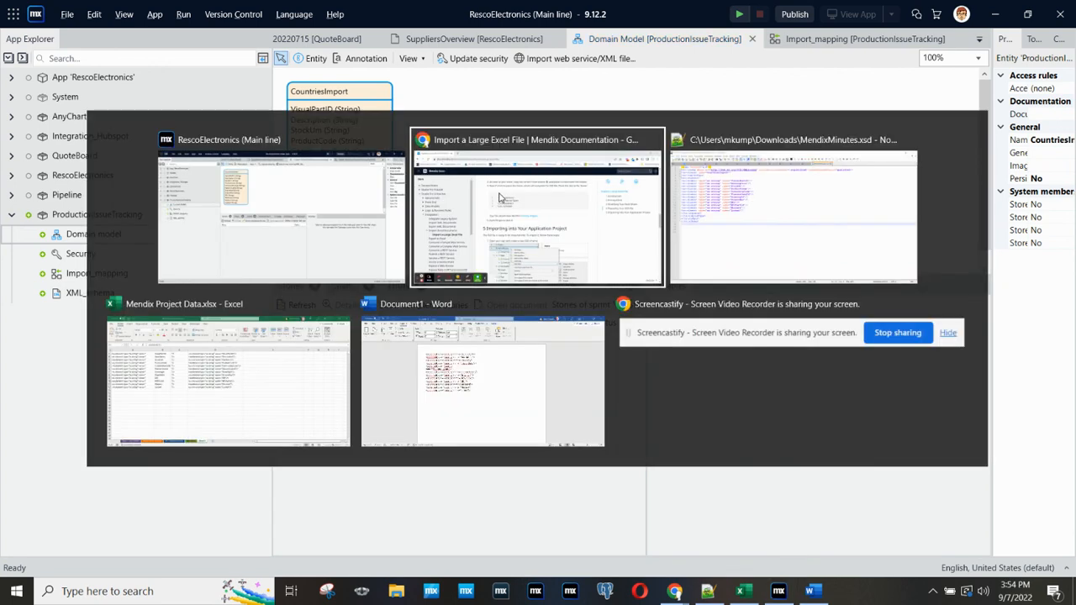